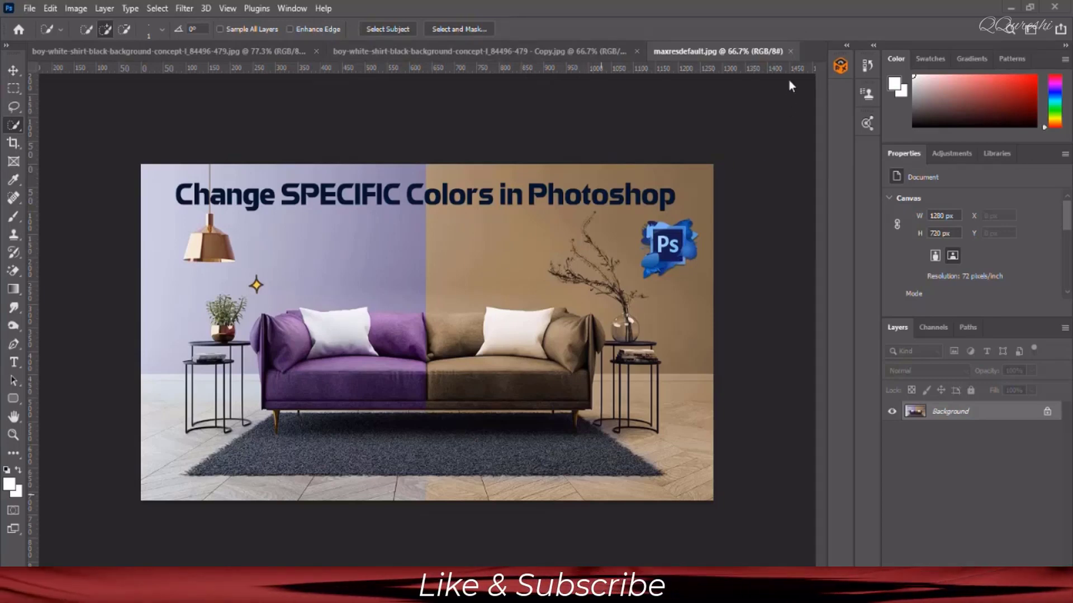
Close the maxresdefault.jpg sofa image and the copy of the white-shirt photo without saving changes.
left_click(791, 51)
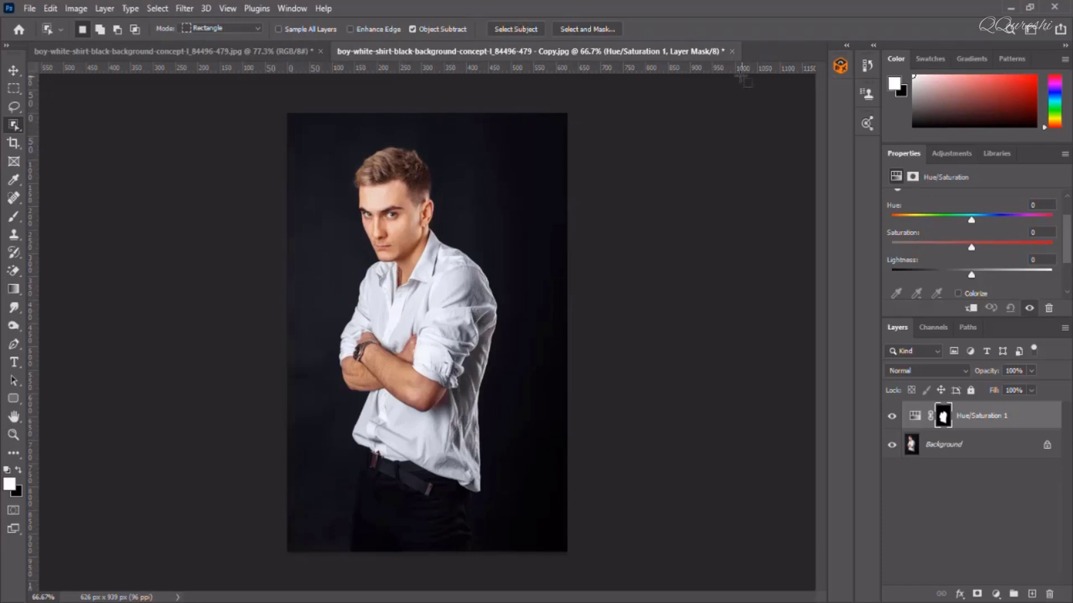
left_click(732, 51)
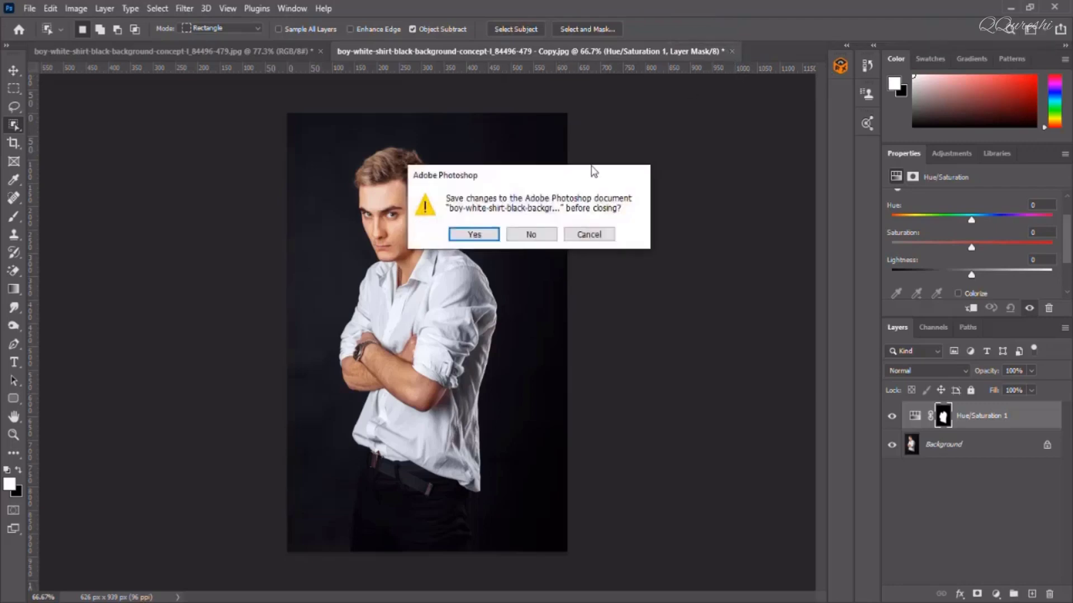
left_click(530, 237)
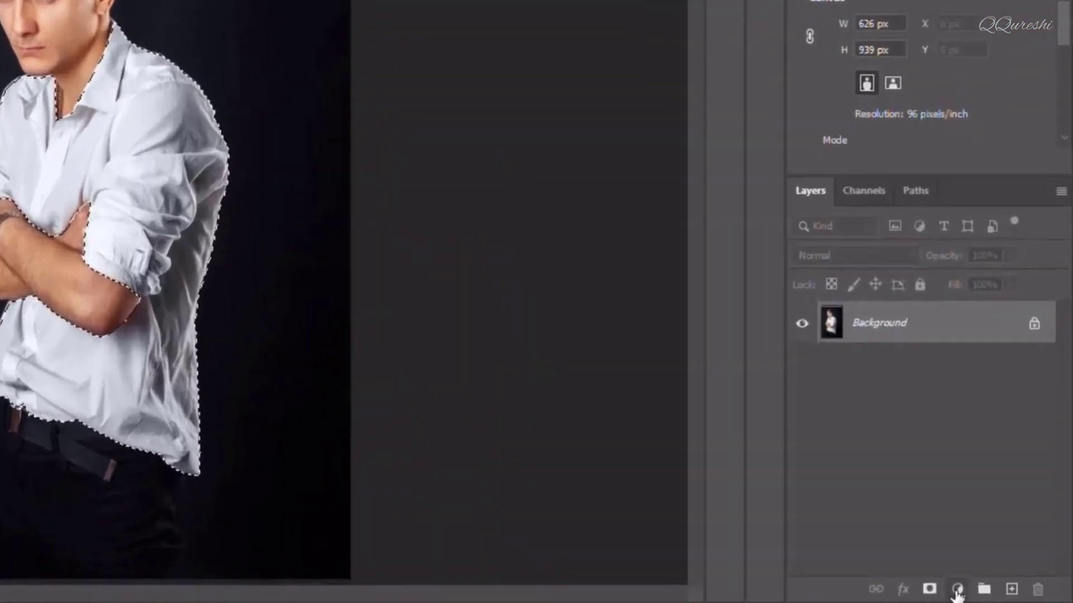
Add a Solid Color fill layer in dark gray #343434 over the selected shirt.
left_click(995, 594)
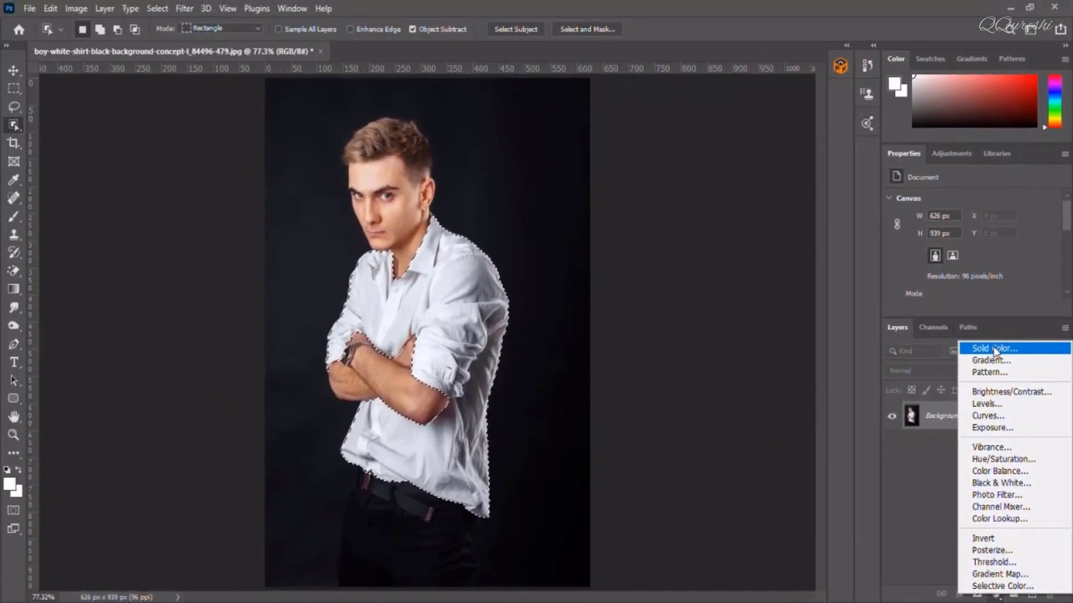
left_click(941, 177)
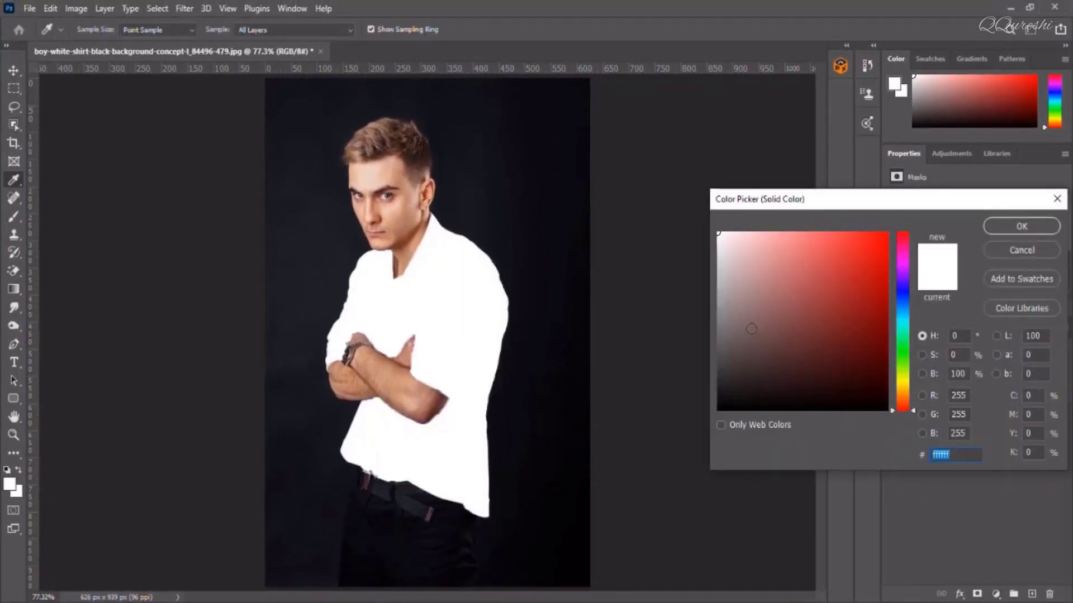
mouse_move(751, 328)
left_mouse_down()
mouse_move(718, 349)
mouse_move(716, 412)
left_mouse_up()
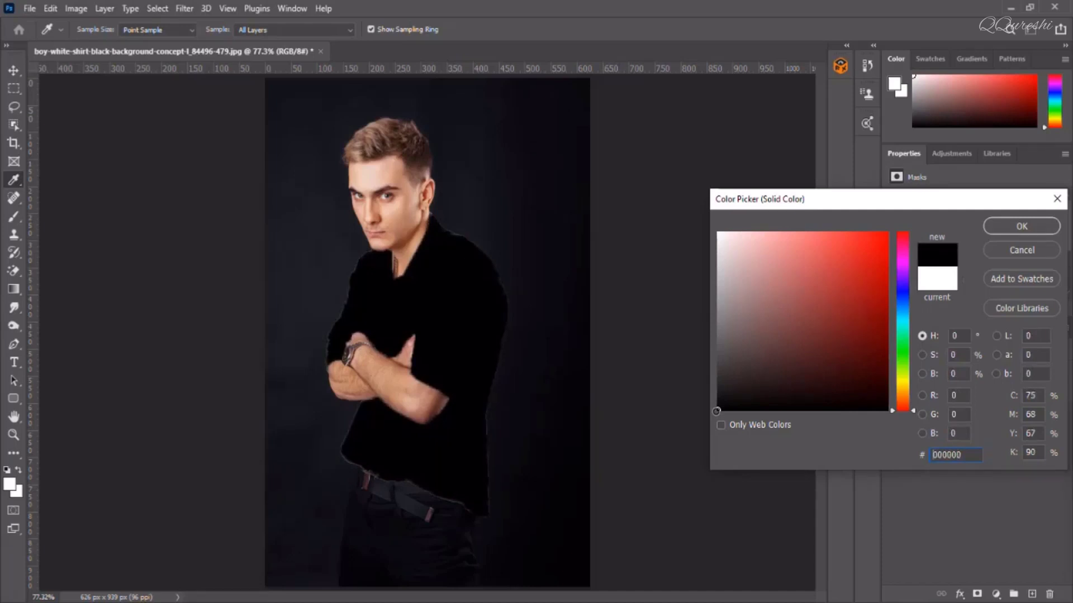
left_click_drag(717, 411, 716, 373)
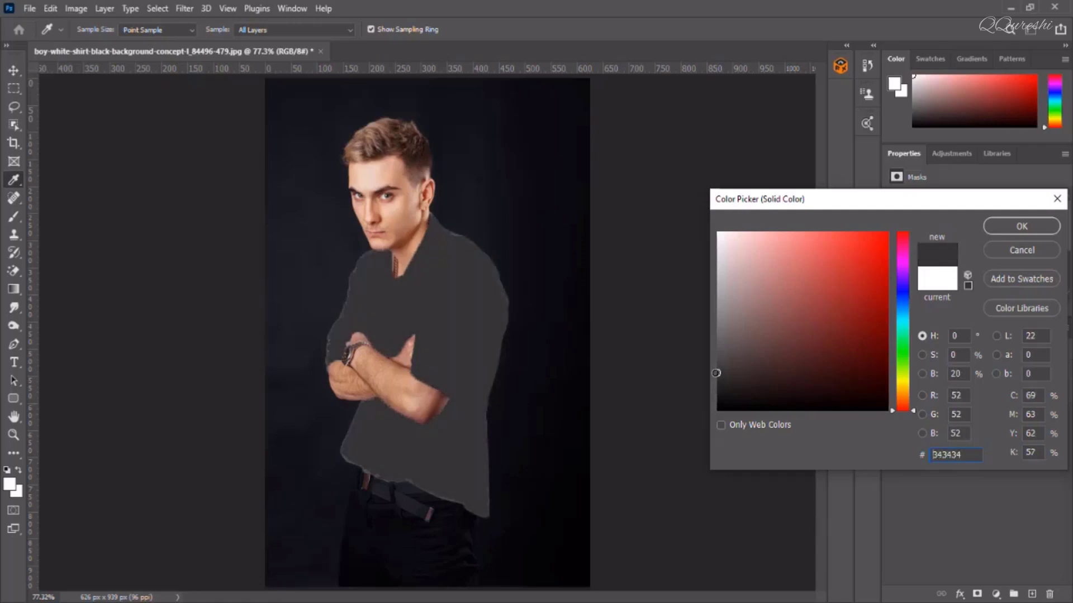
left_click(999, 228)
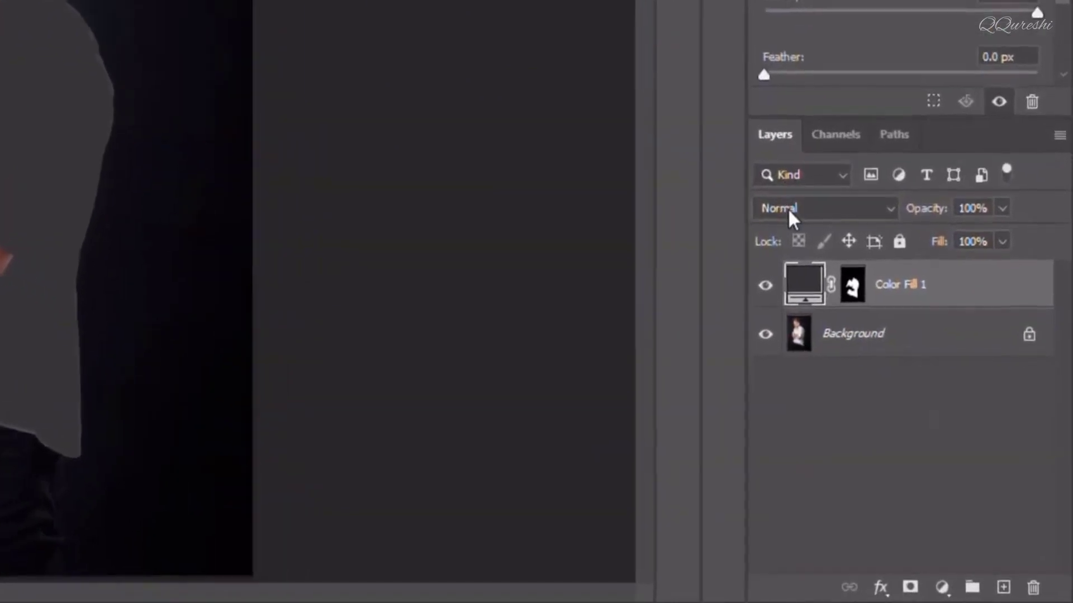
Set the color fill layer's blend mode to Multiply and compare the shirt with and without the fill.
left_click(787, 208)
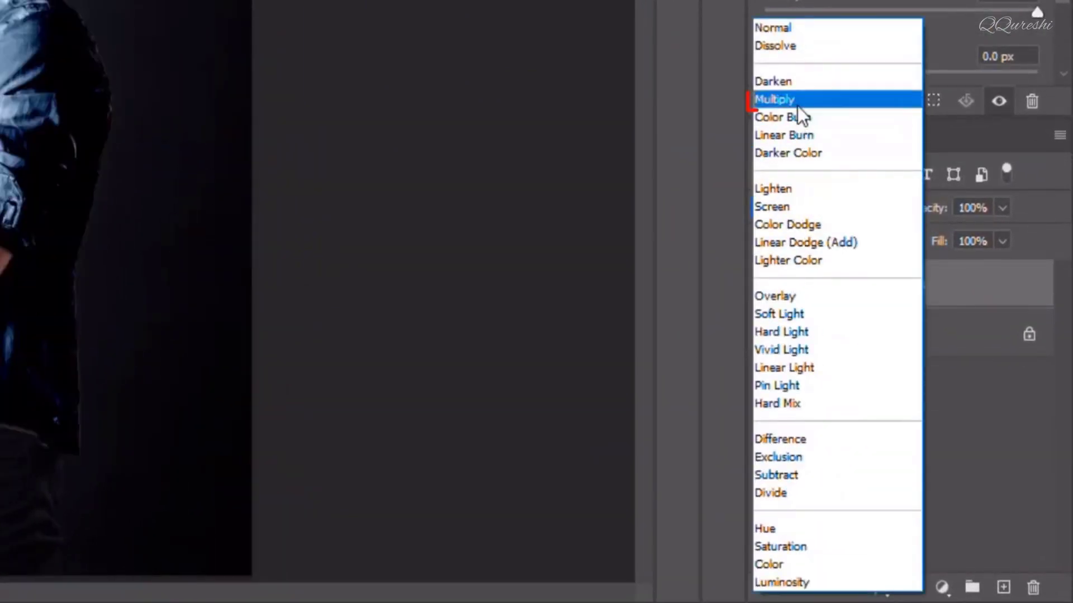
left_click(797, 101)
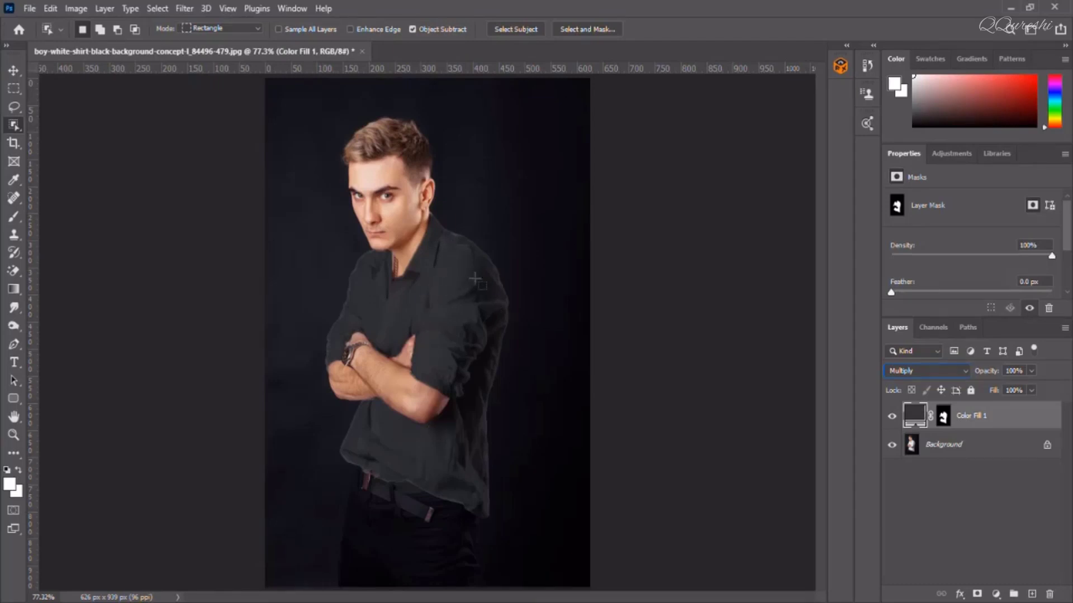
left_click(893, 418)
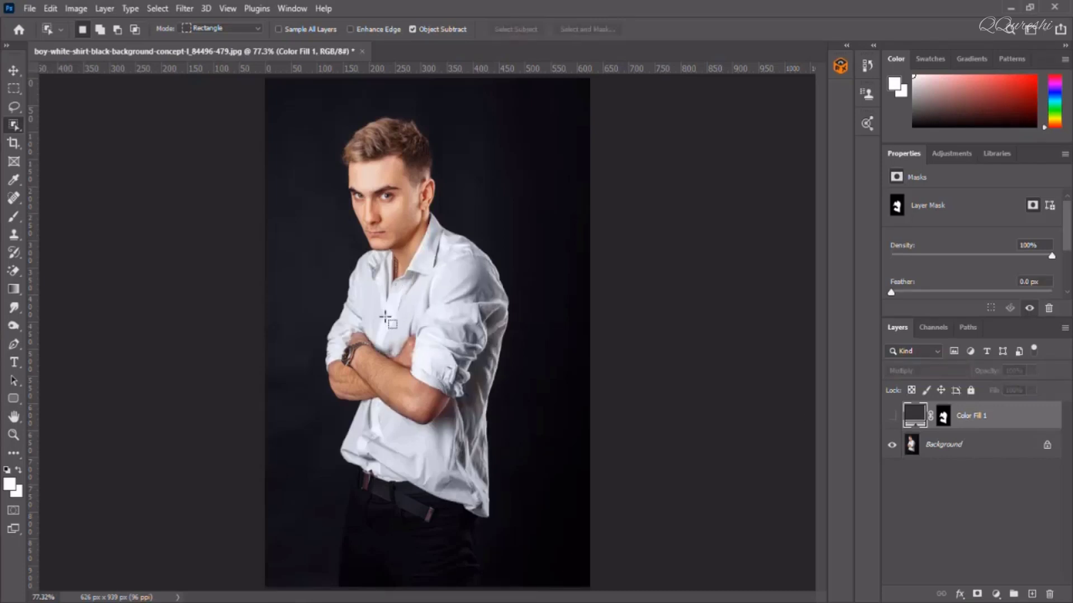
left_click(891, 416)
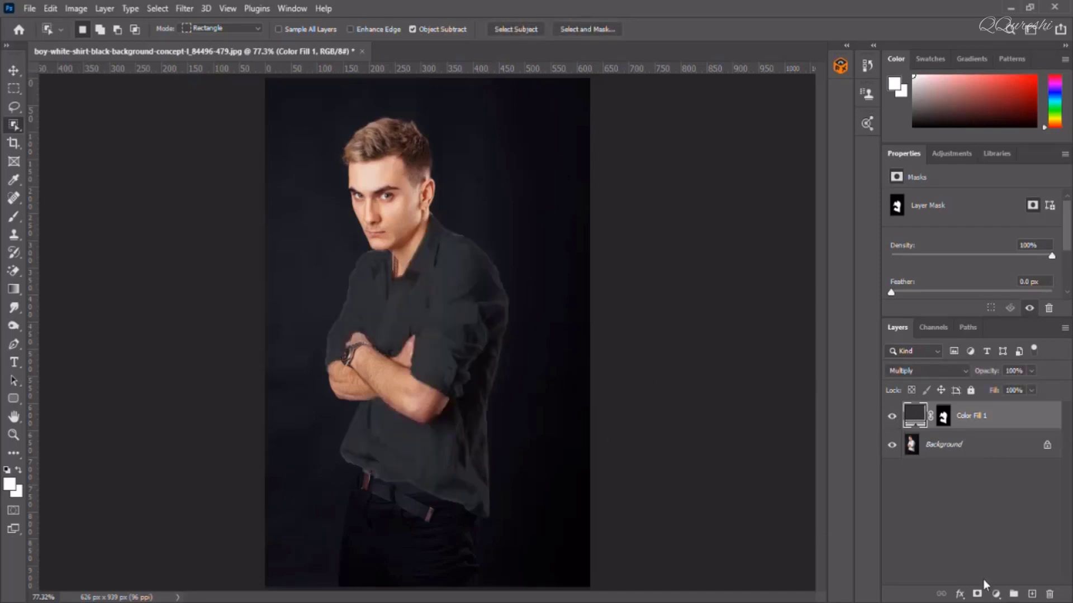
Add a Curves adjustment layer above the color fill and put both layers into a new group.
left_click(996, 594)
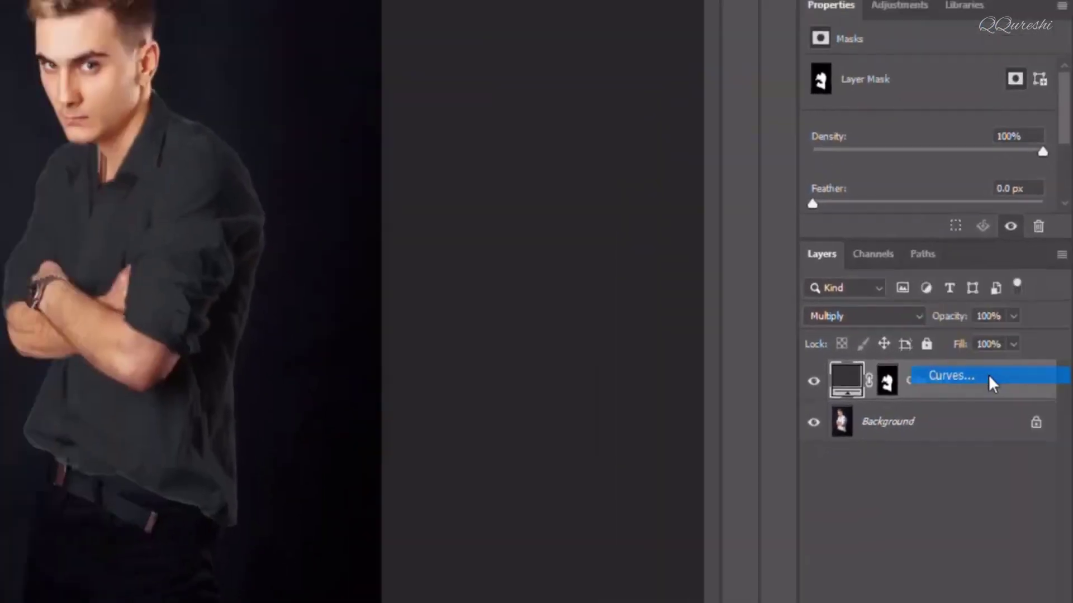
left_click(964, 341)
left_click(1013, 594)
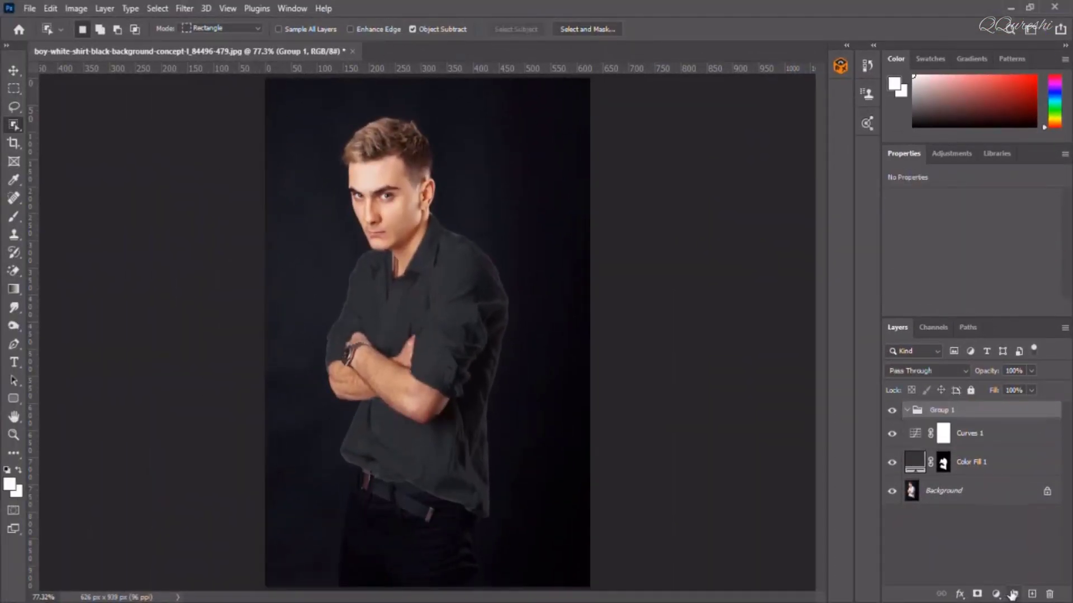
left_click(944, 462)
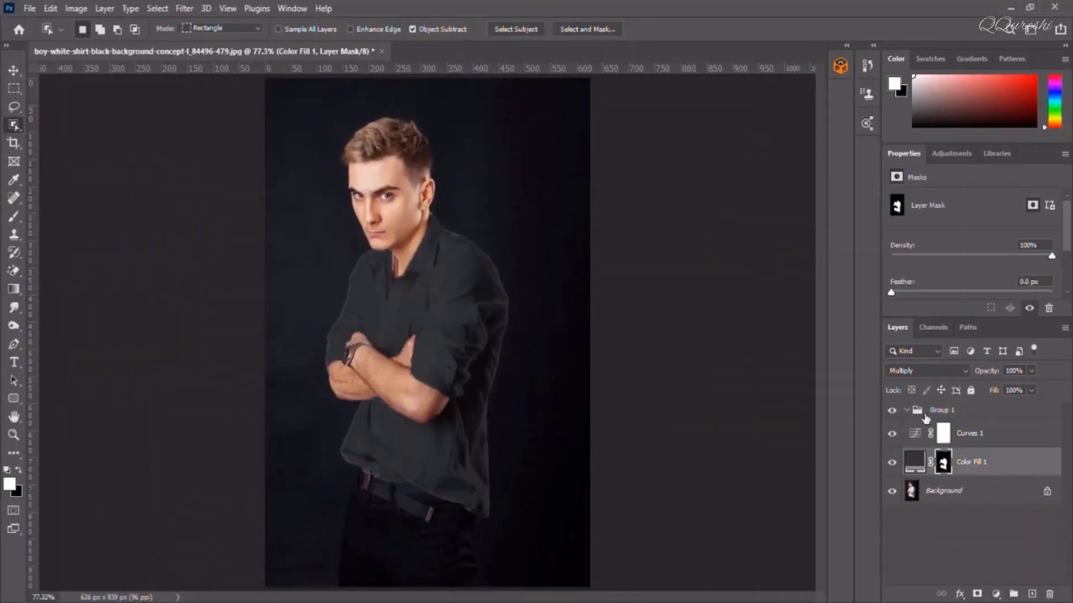
left_click(967, 436, "shift")
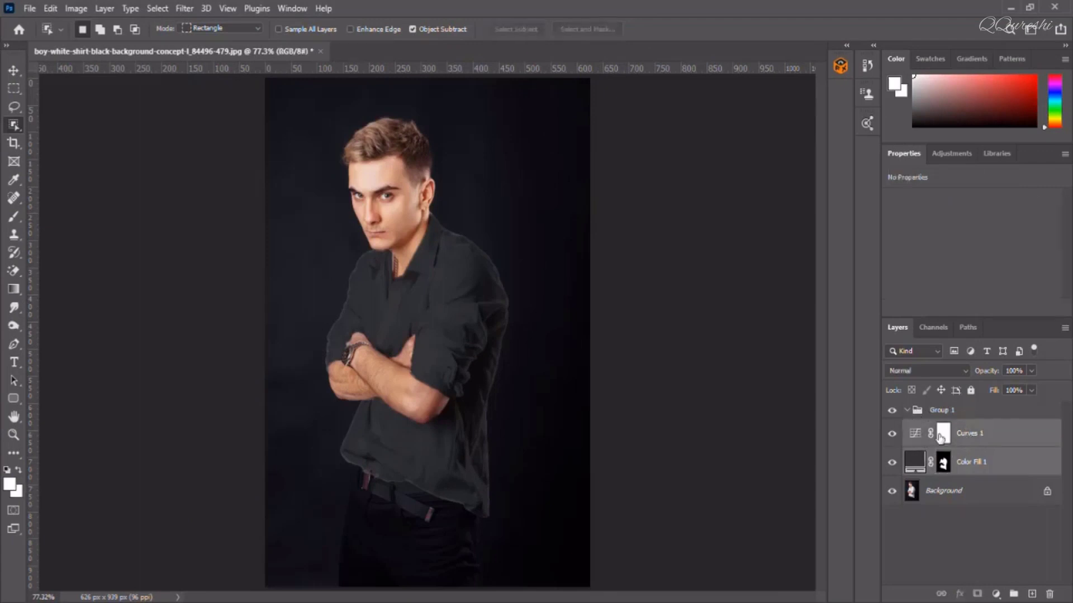
left_click_drag(920, 437, 916, 414)
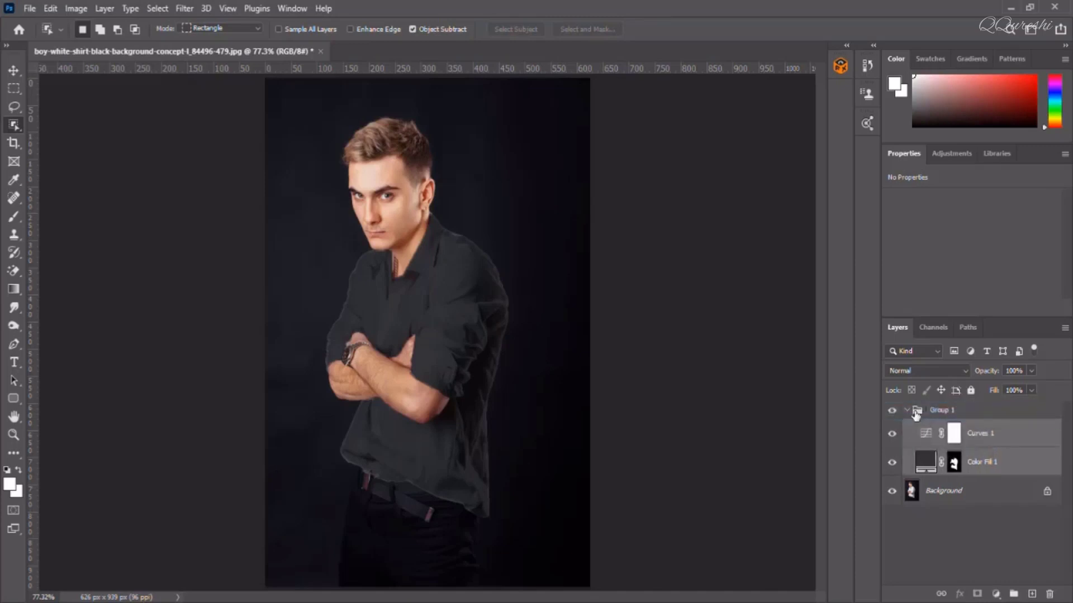
Move the shirt-shaped mask from the color fill layer to the group and check the group's contents.
left_click(956, 463)
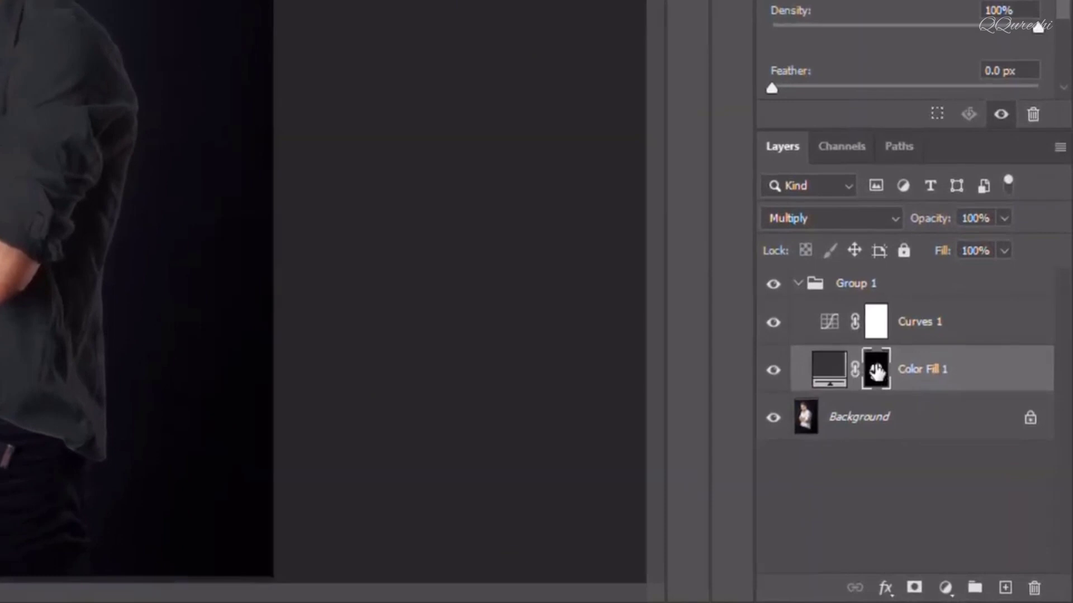
left_click_drag(877, 377, 872, 293)
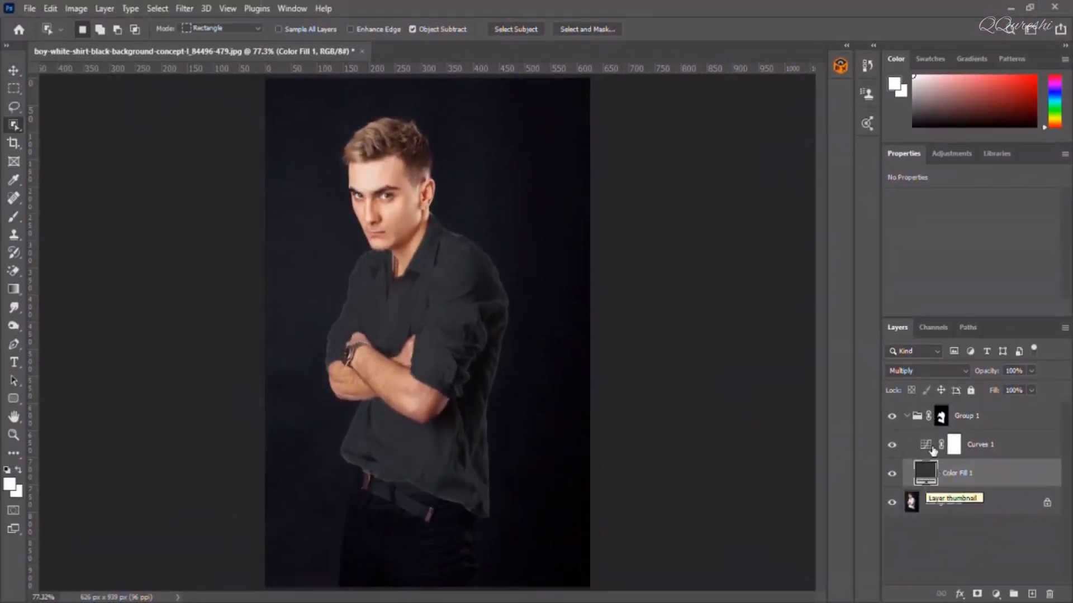
left_click(928, 444)
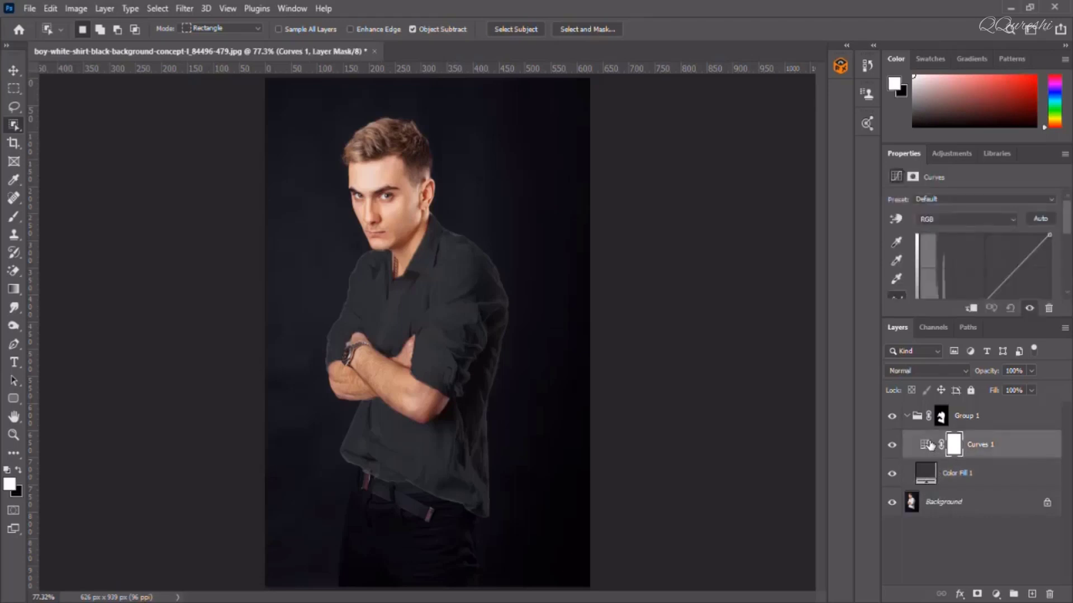
left_click(908, 417)
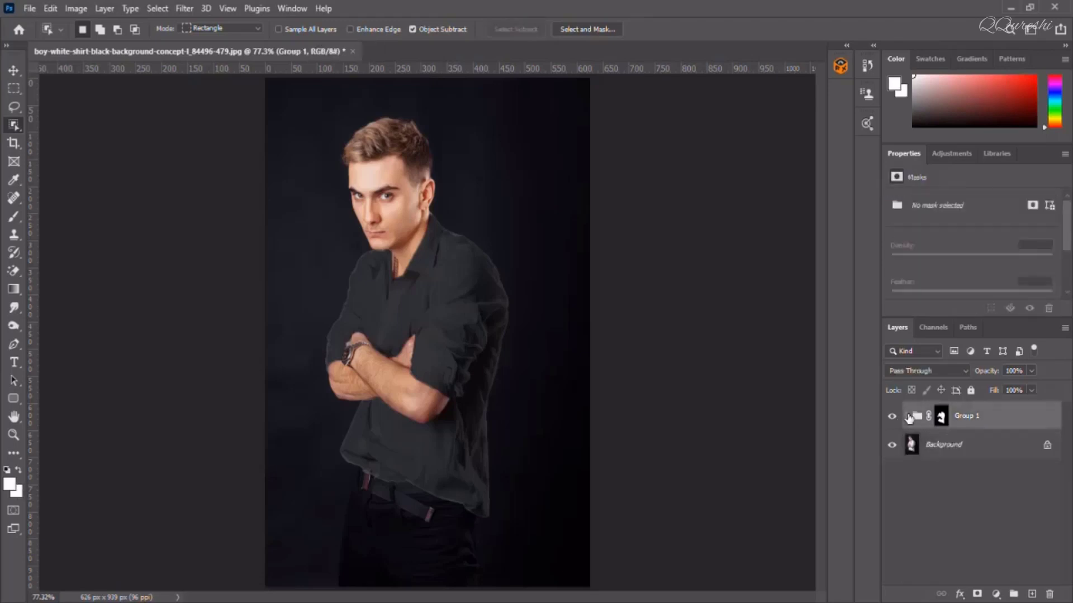
left_click(907, 417)
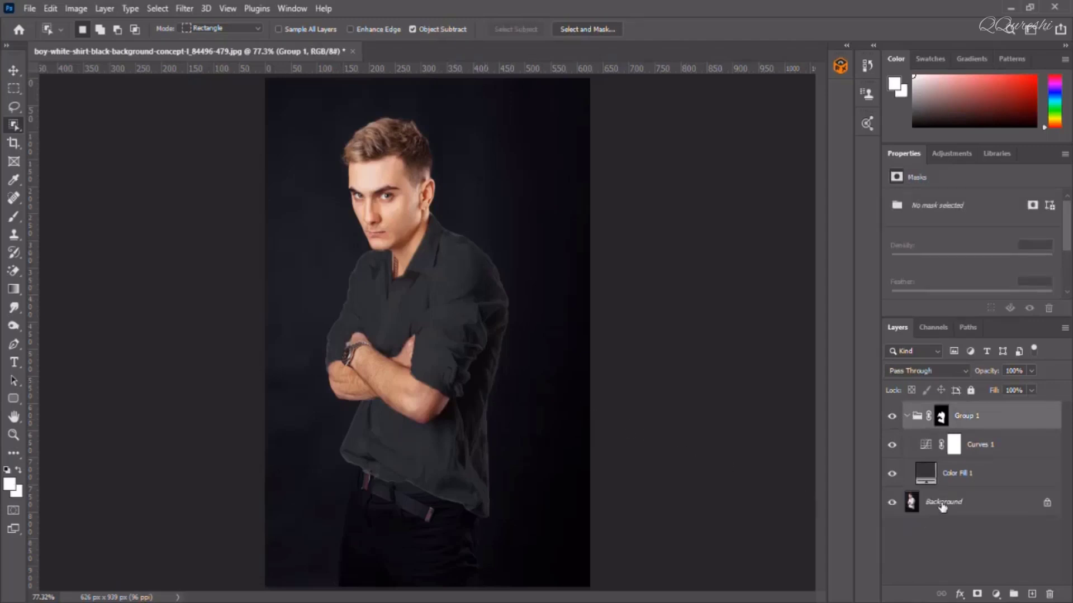
Adjust the Curves layer directly on the image, brightening the shirt's lighter chest area and darkening the shadow folds on the sleeve.
left_click(989, 447)
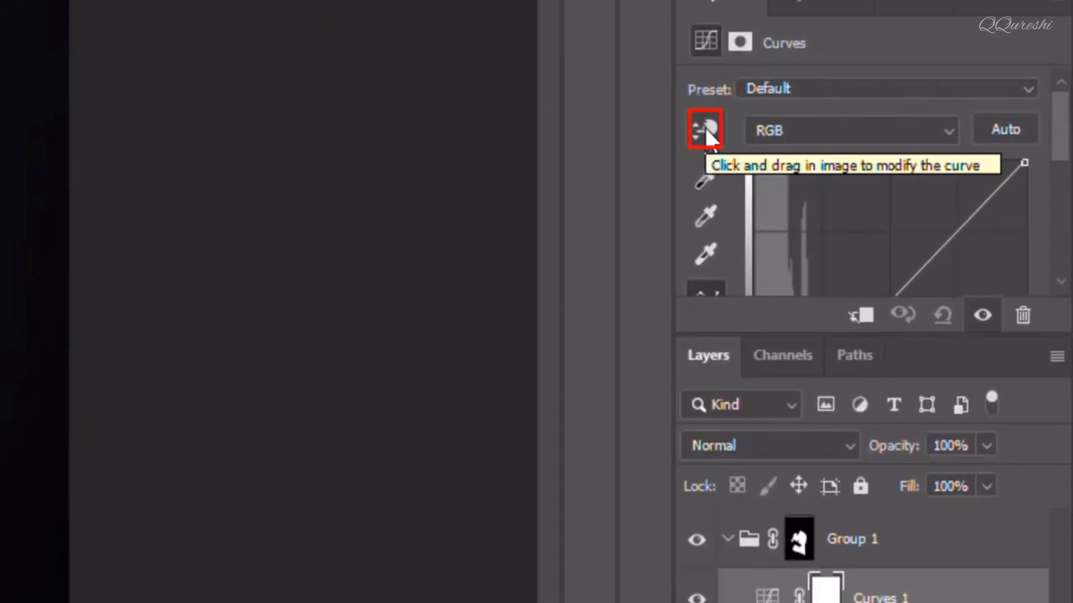
left_click(705, 128)
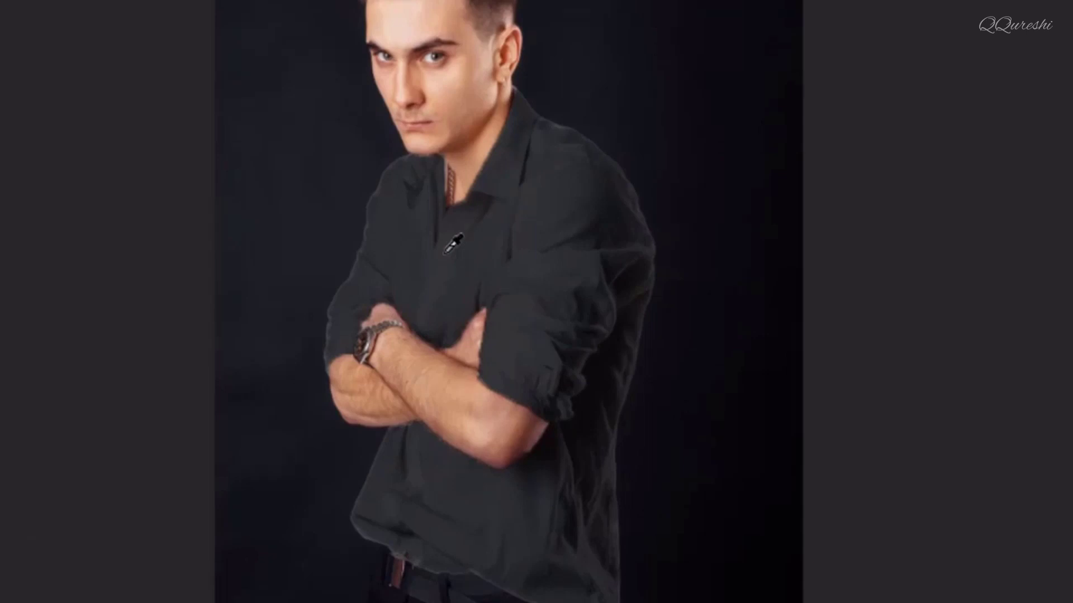
left_click_drag(445, 252, 454, 212)
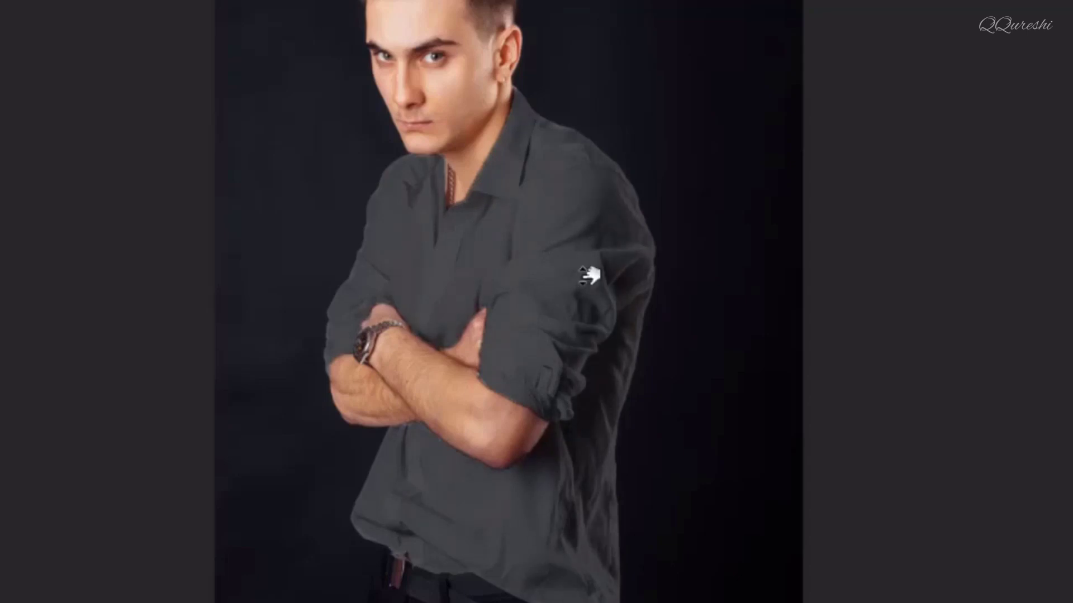
left_click_drag(584, 286, 587, 308)
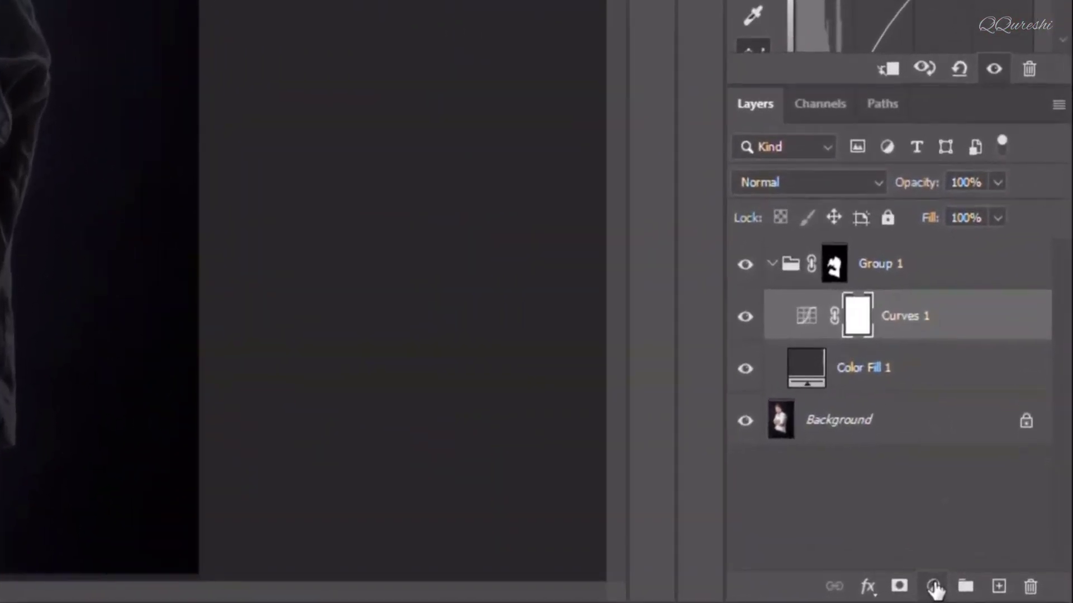
Add a second Curves adjustment layer above the first and pull its white point inward to brighten the shirt's highlights.
left_click(995, 594)
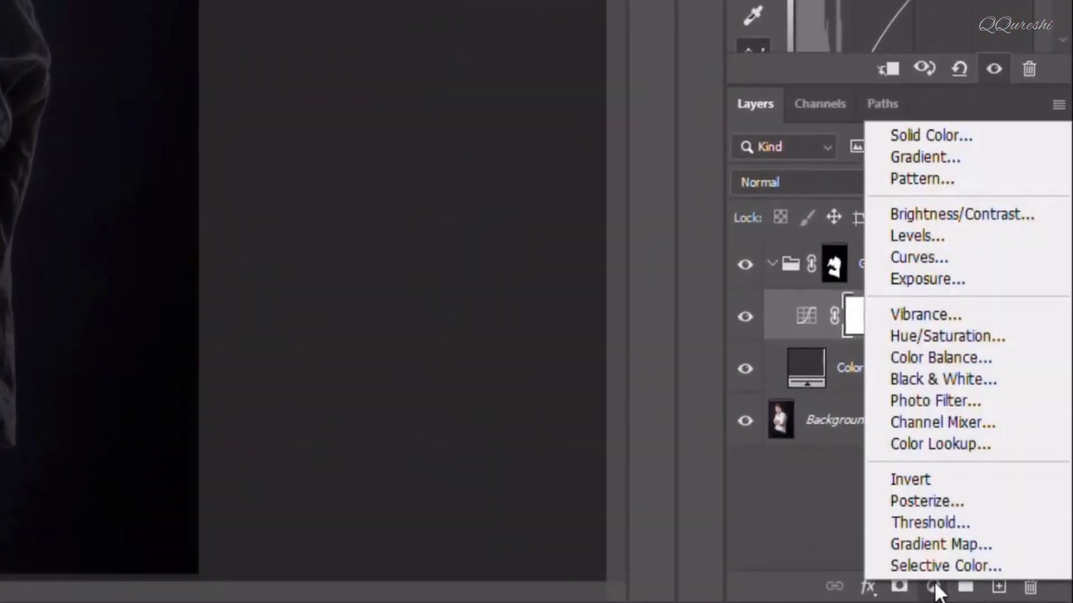
left_click(788, 330)
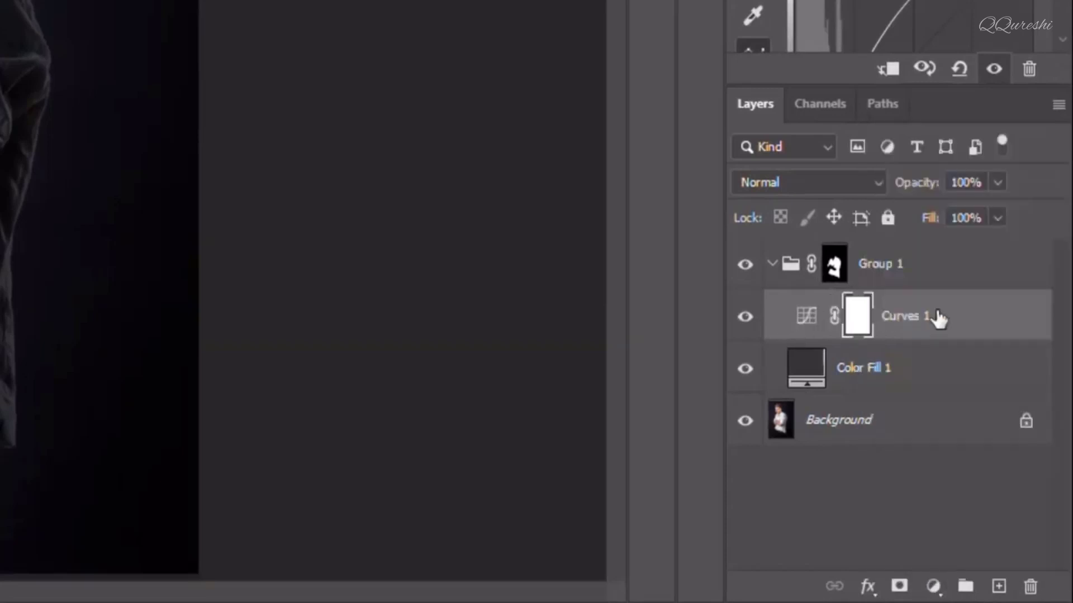
left_click(899, 319)
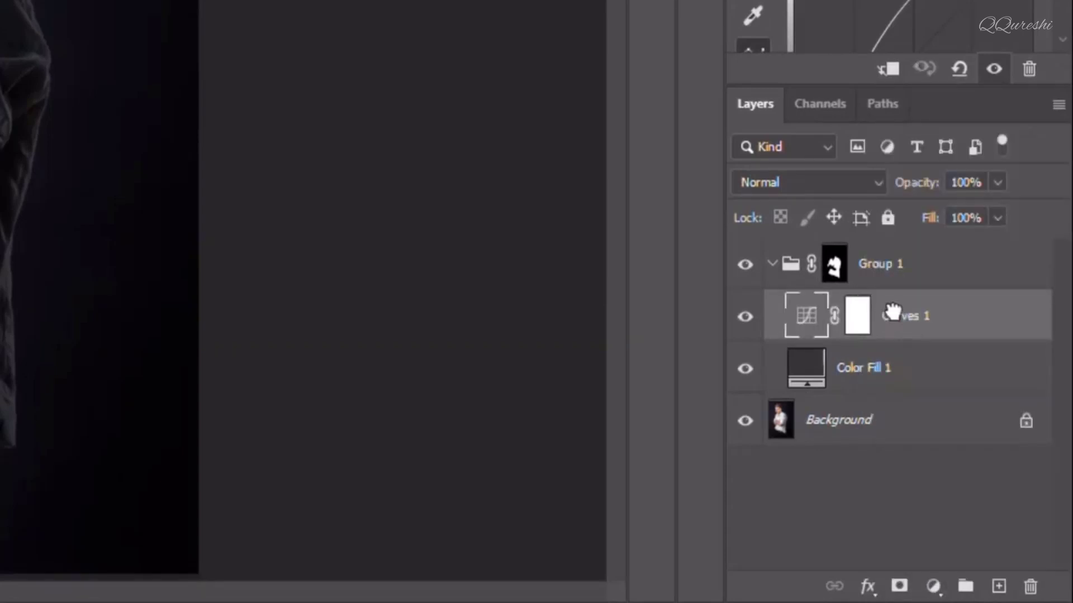
left_click(934, 587)
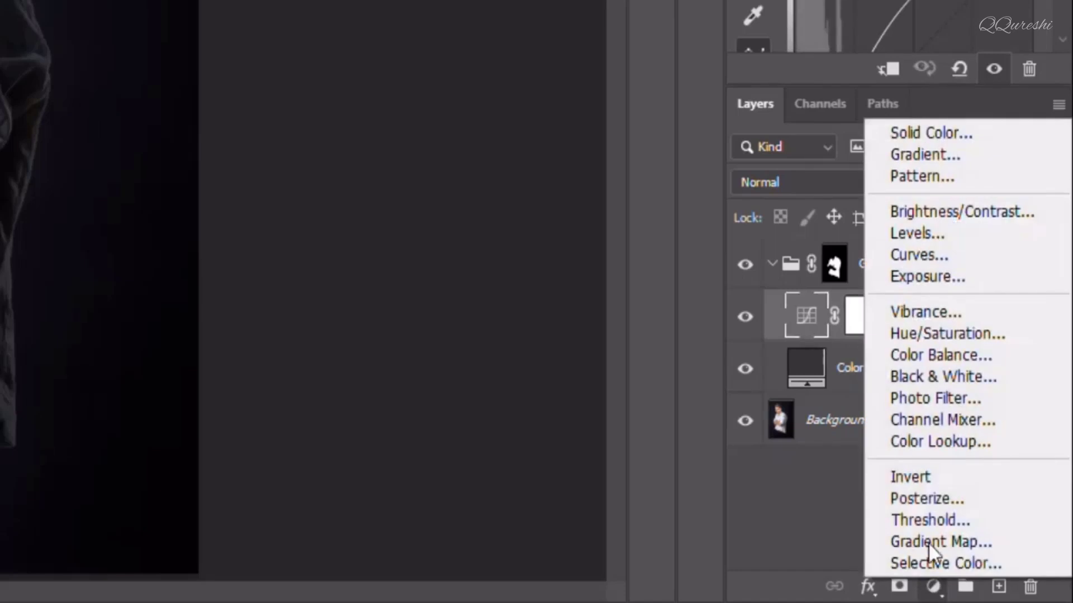
left_click(927, 257)
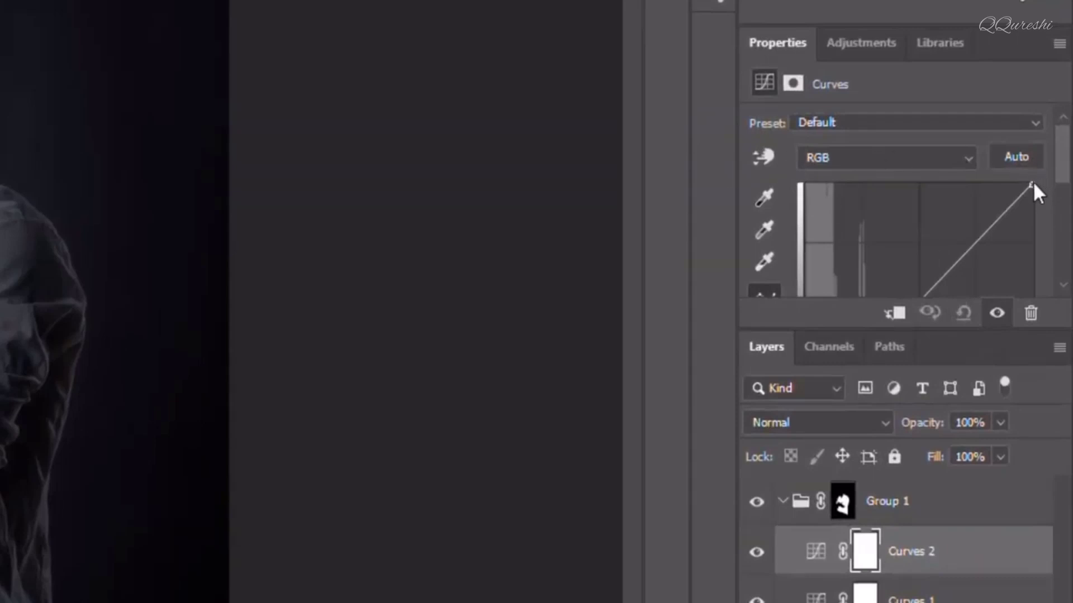
left_click_drag(1032, 184, 1000, 195)
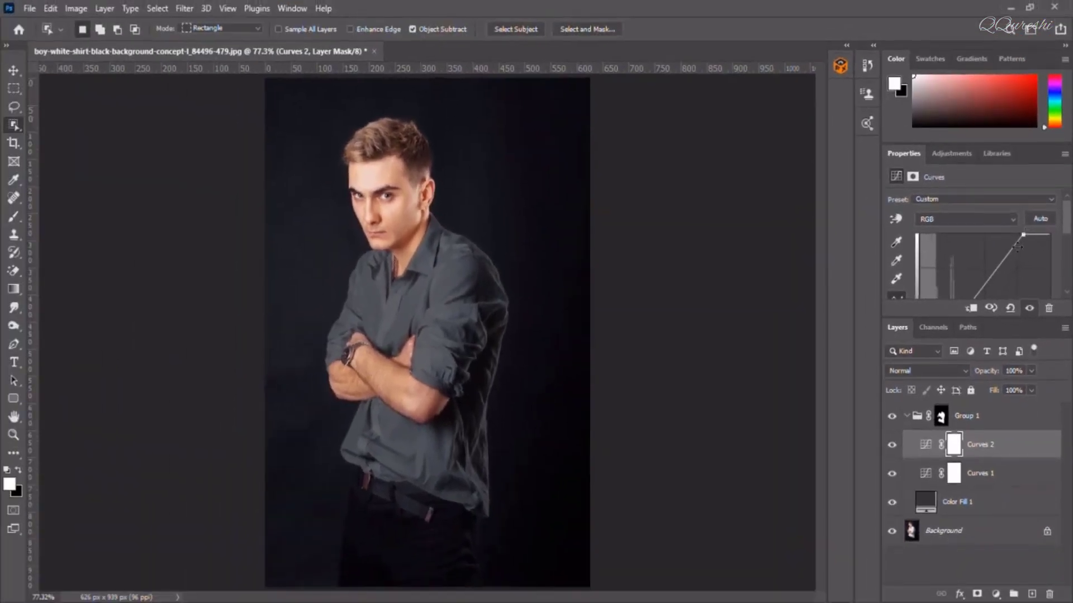
Open the second Curves layer's blending options and raise the Blend If shadow slider for the underlying layer to 62.
left_click(1009, 447)
right_click(1012, 449)
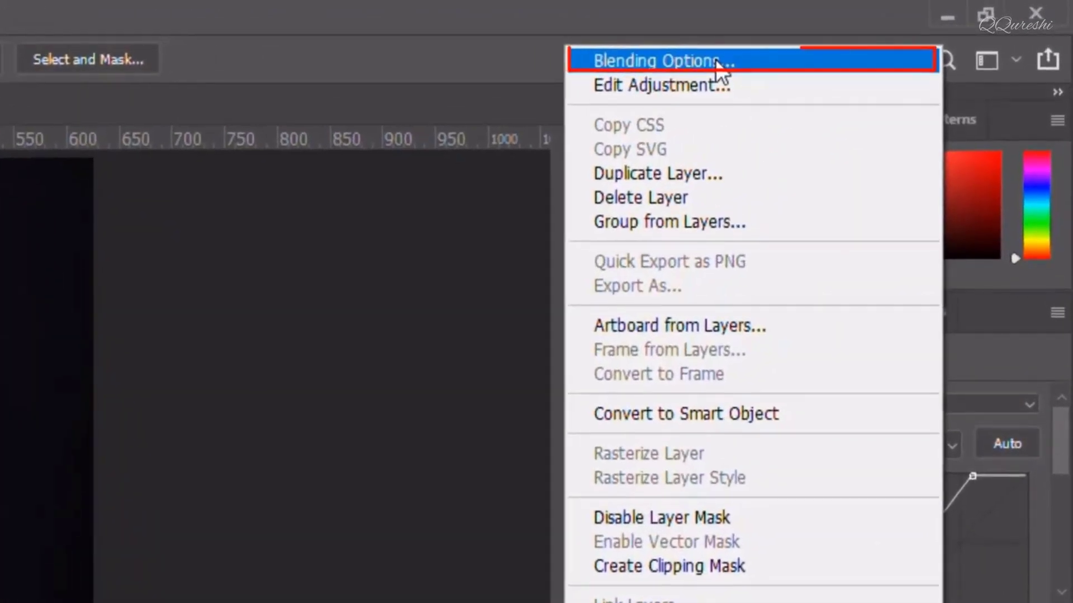
left_click(894, 31)
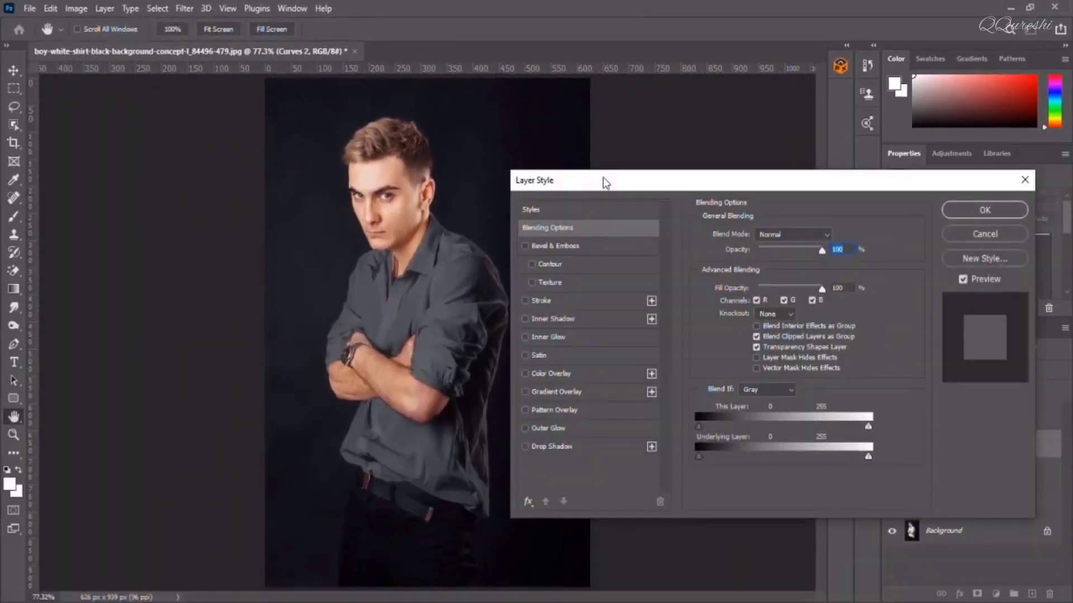
left_click_drag(602, 176, 625, 175)
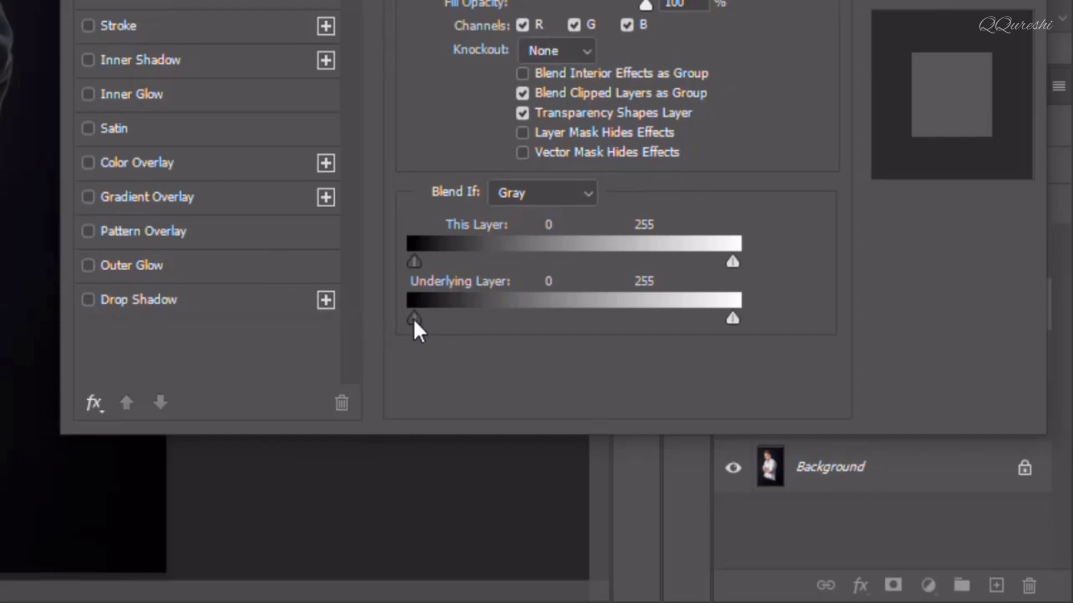
left_click_drag(414, 321, 423, 322)
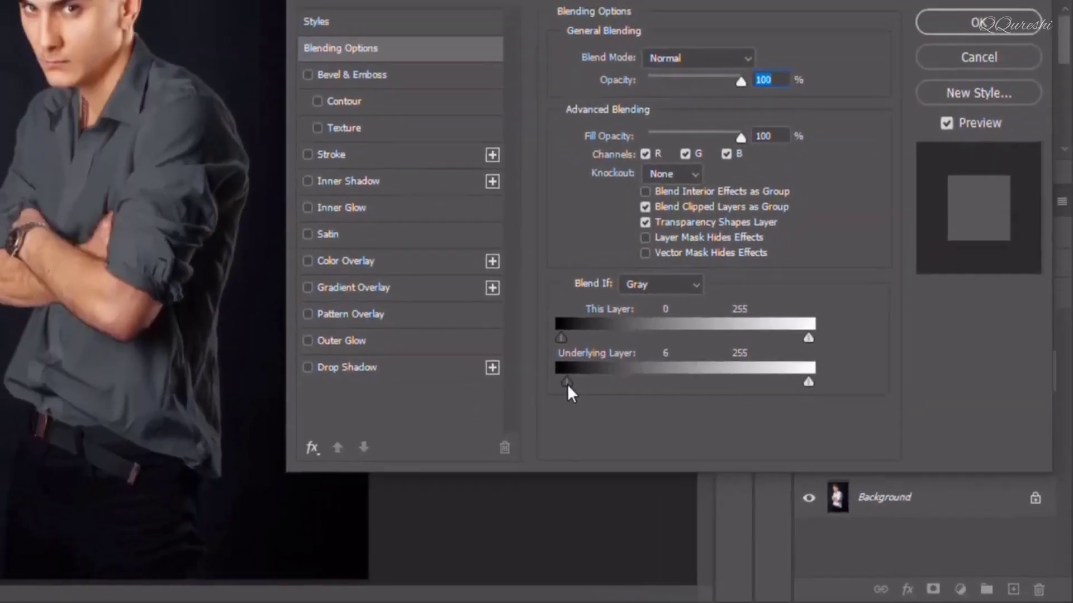
left_click_drag(567, 385, 634, 377)
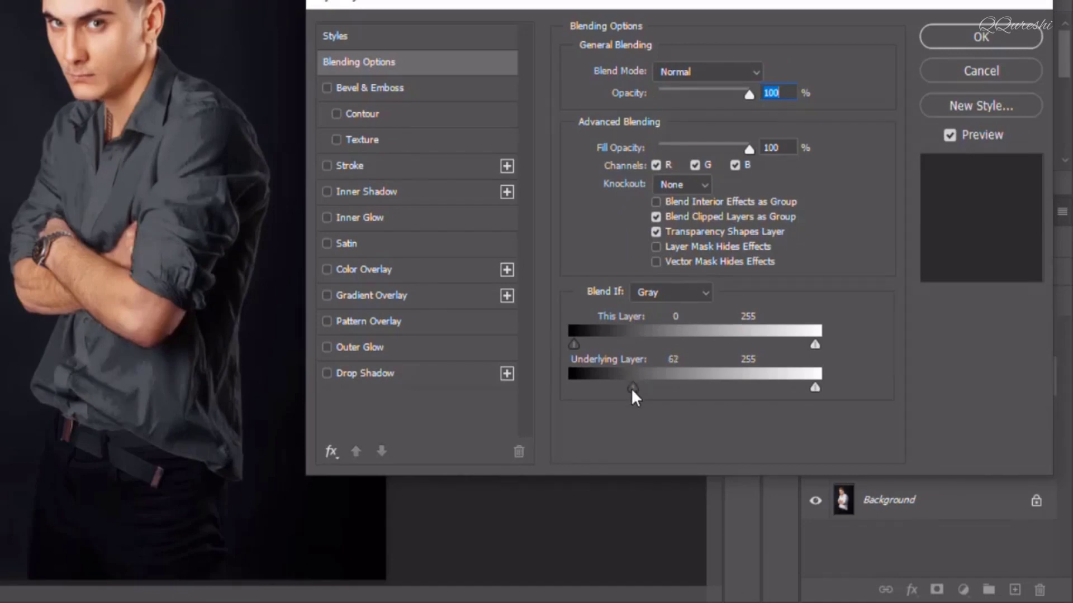
Split the underlying layer's shadow slider to 0 / 77 for a smooth transition and apply the blending options.
key("alt")
left_click(631, 386, "alt")
left_click_drag(626, 387, 579, 388)
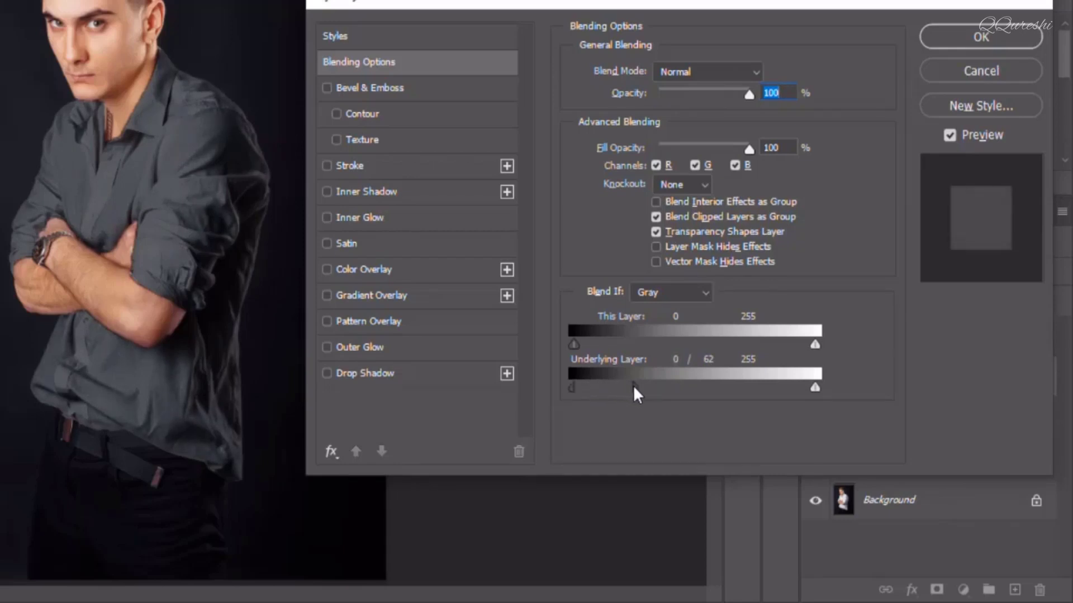
mouse_move(634, 386)
left_mouse_down()
mouse_move(665, 387)
mouse_move(626, 387)
mouse_move(646, 388)
left_mouse_up()
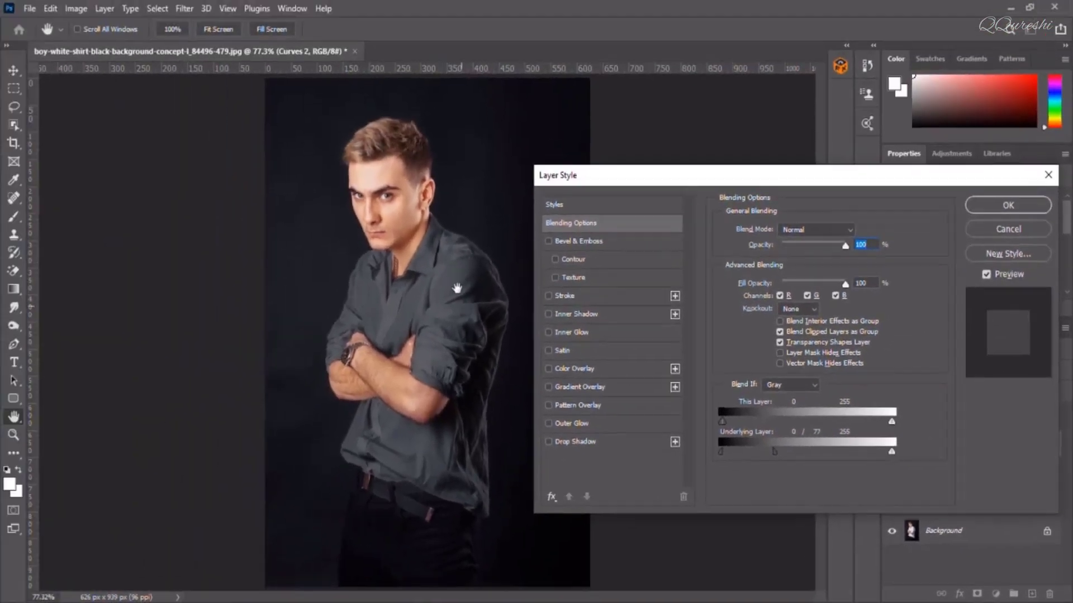
left_click(1030, 205)
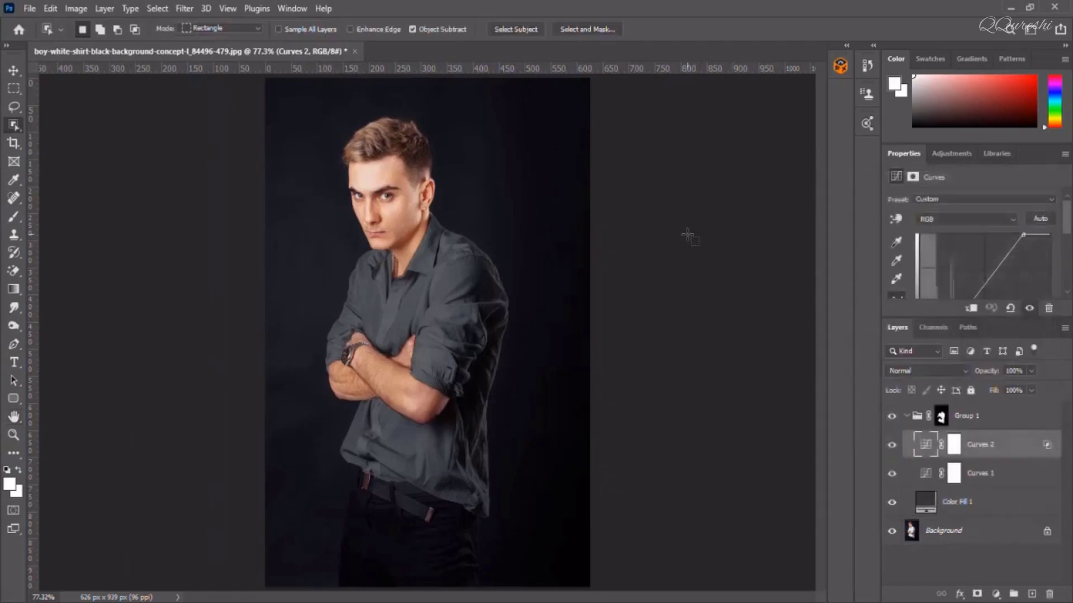
Inspect the darkened shirt at 200% from the lower hem up to the collar, and return to the 100% view.
key("ctrl+1")
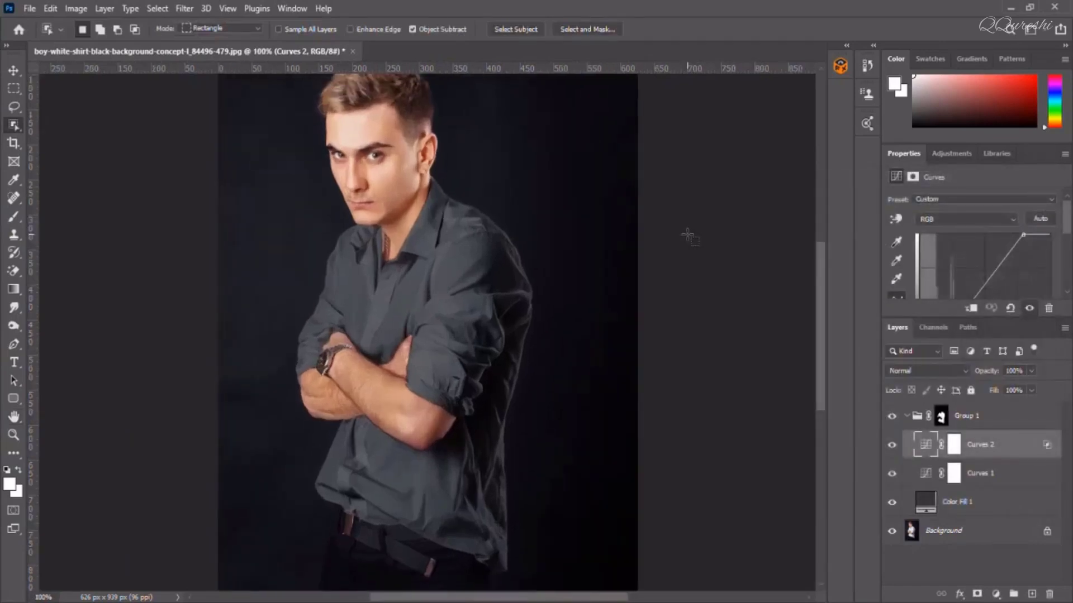
key("ctrl+plus")
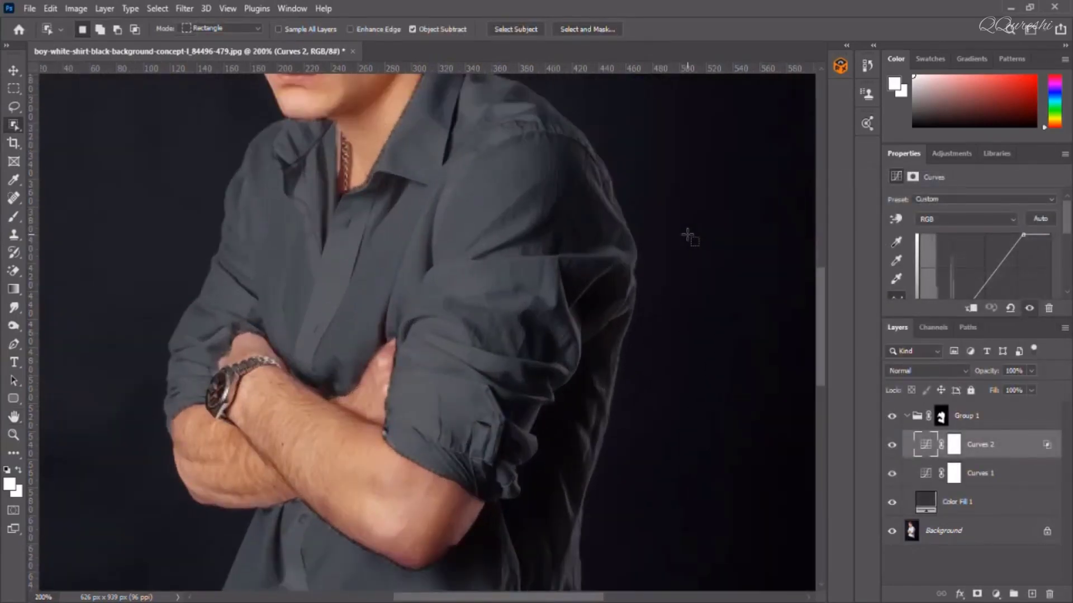
left_click_drag(819, 298, 815, 395)
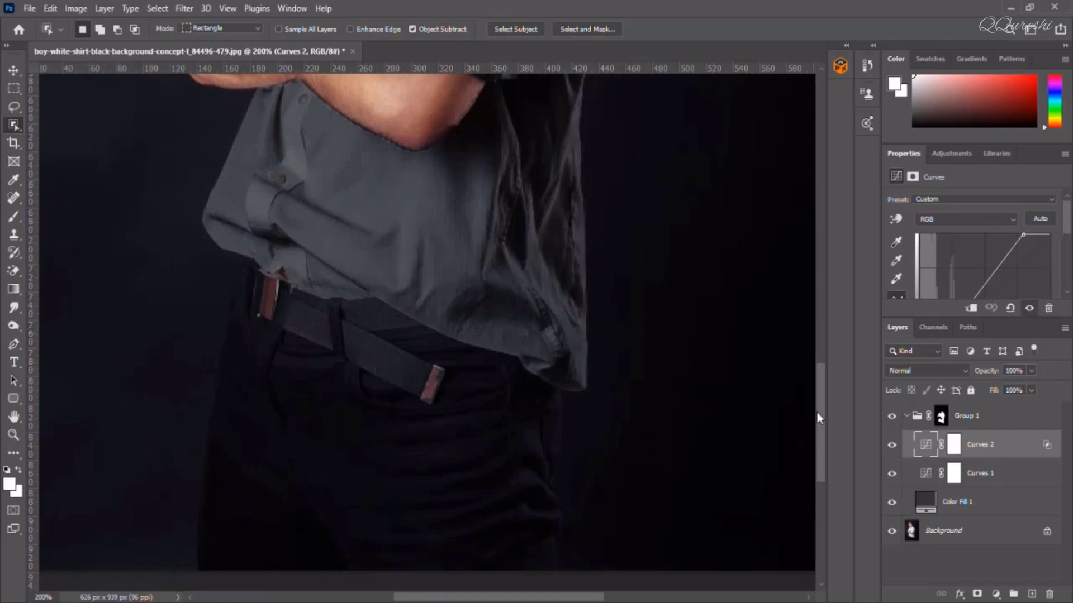
left_click_drag(817, 413, 825, 301)
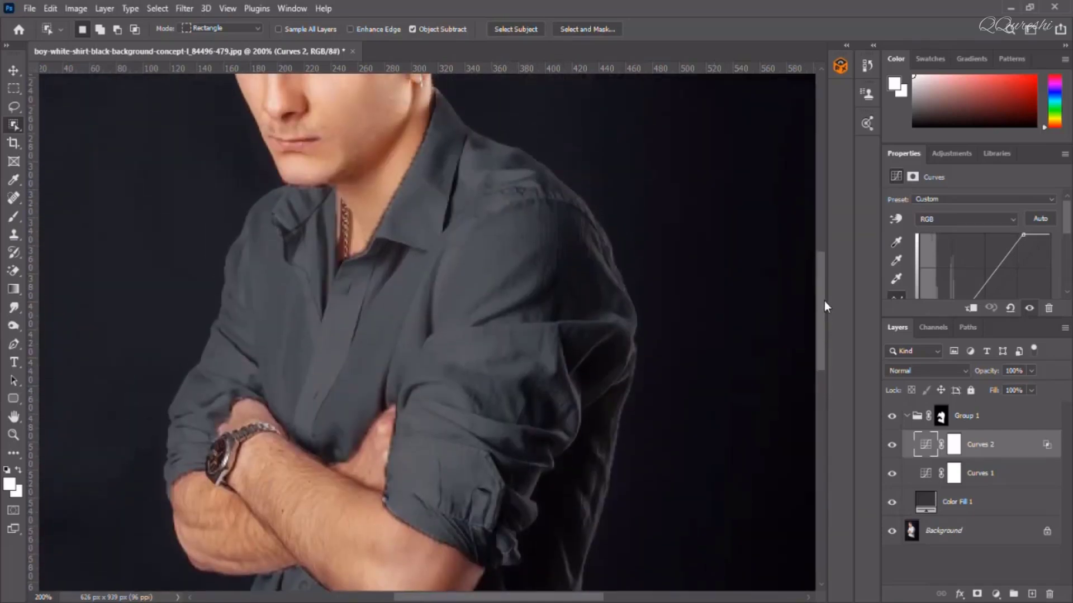
key("ctrl+minus")
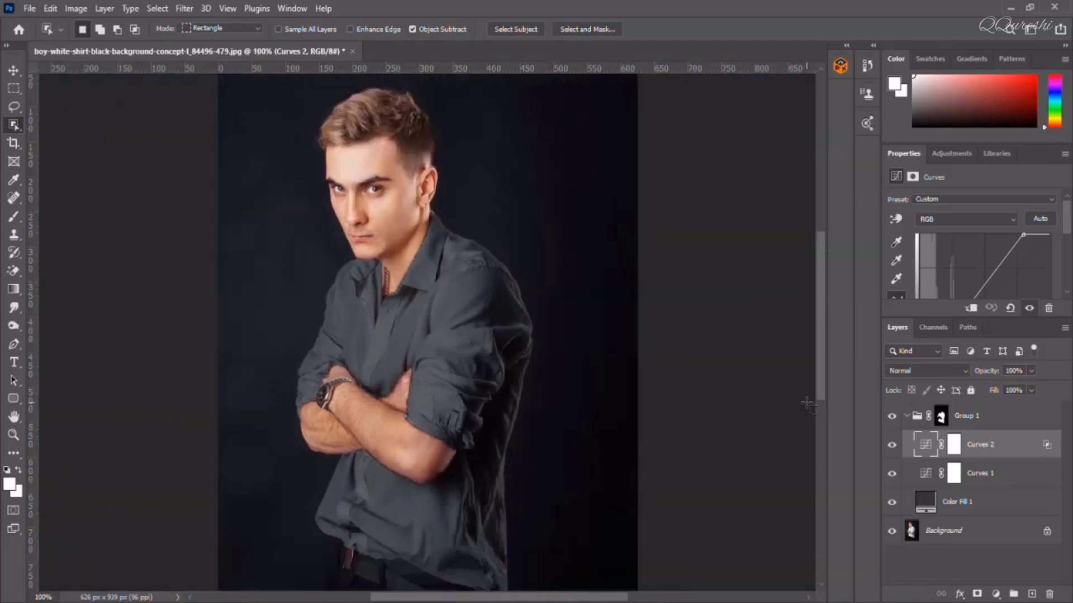
scroll(455, 340, "down", 2)
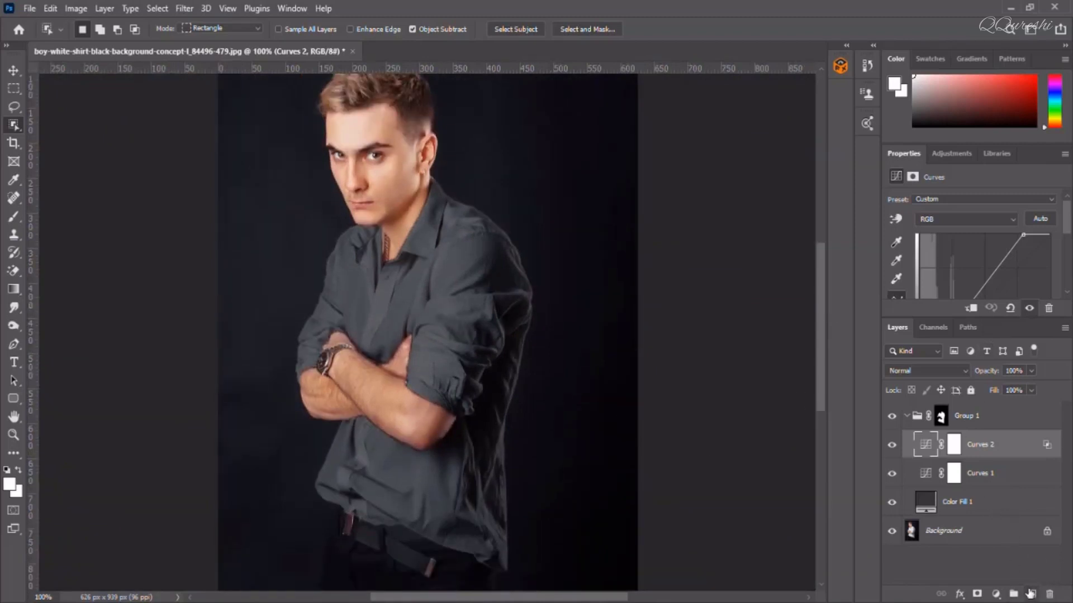
Add a third Curves adjustment layer above the second and raise its curve steeply to strongly brighten the shirt.
left_click(995, 593)
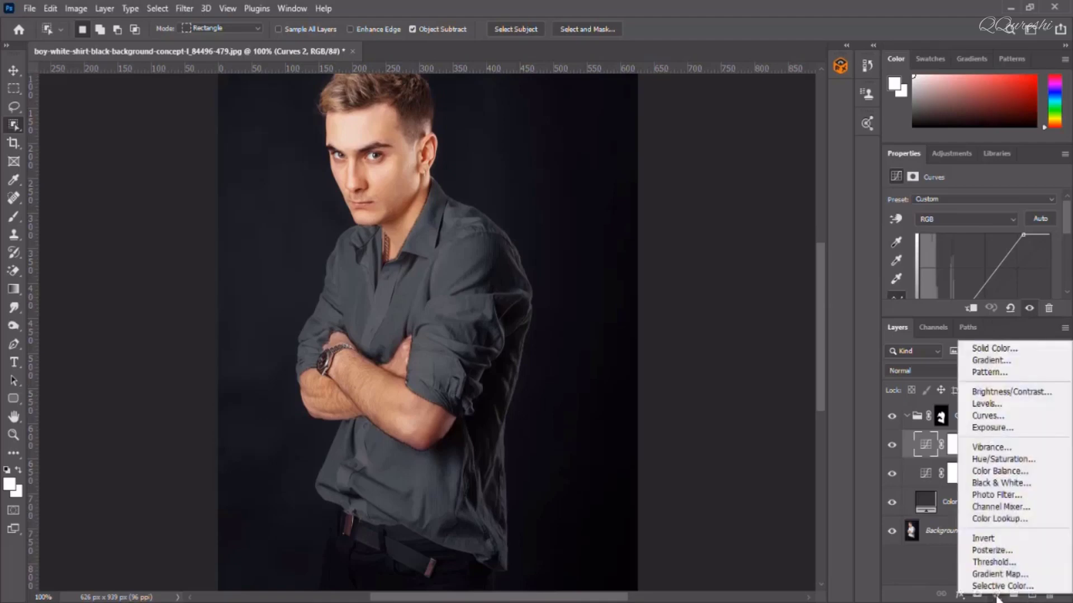
left_click(1004, 417)
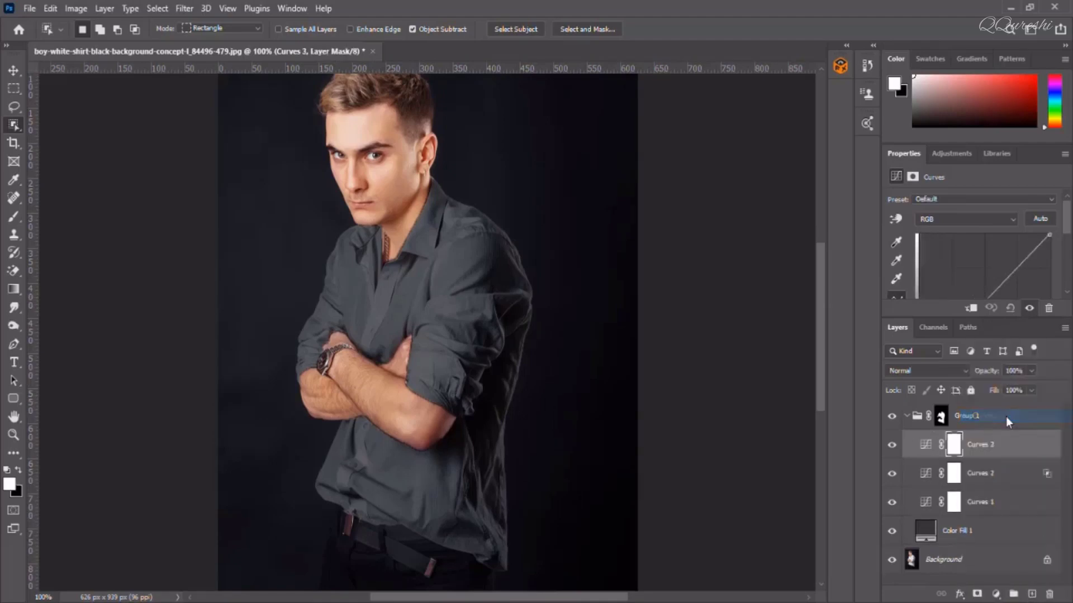
left_click_drag(1012, 274, 940, 212)
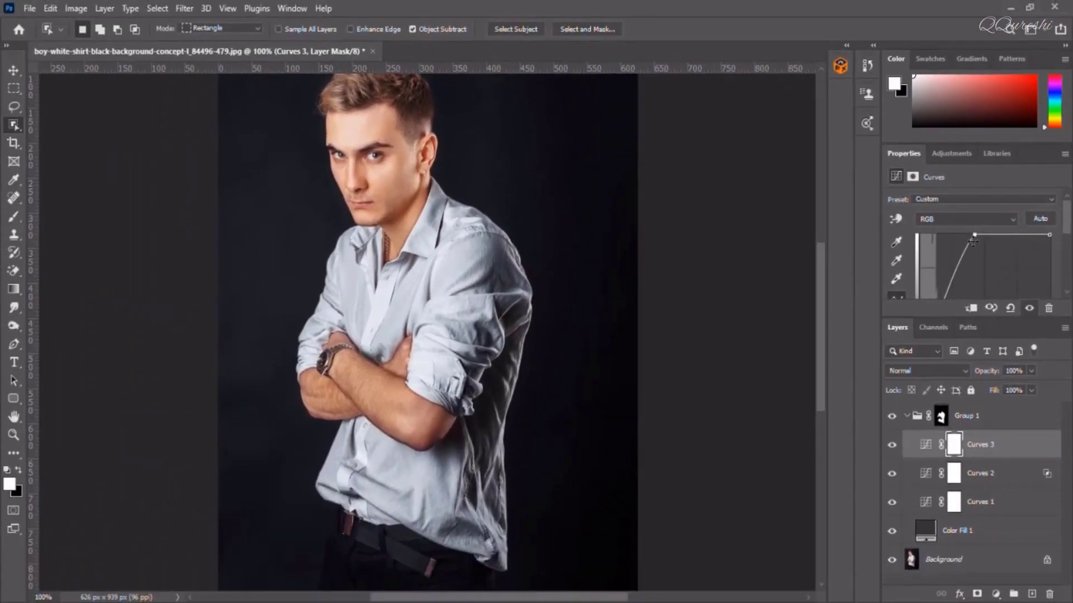
Open the third Curves layer's blending options and raise the Blend If shadow slider for the underlying layer to 70.
left_click(997, 447)
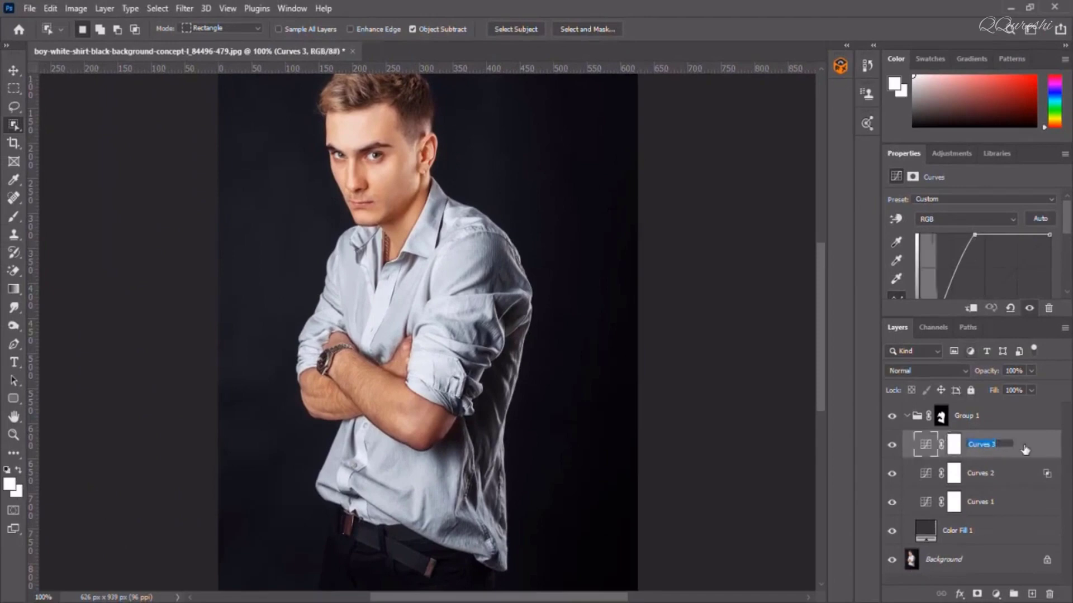
right_click(1026, 450)
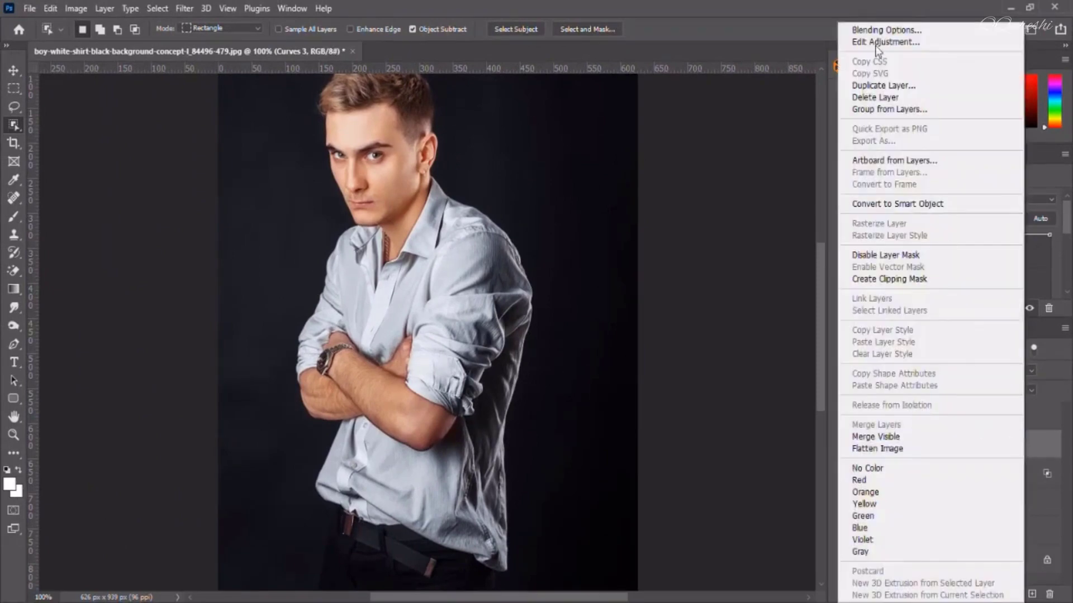
left_click(869, 29)
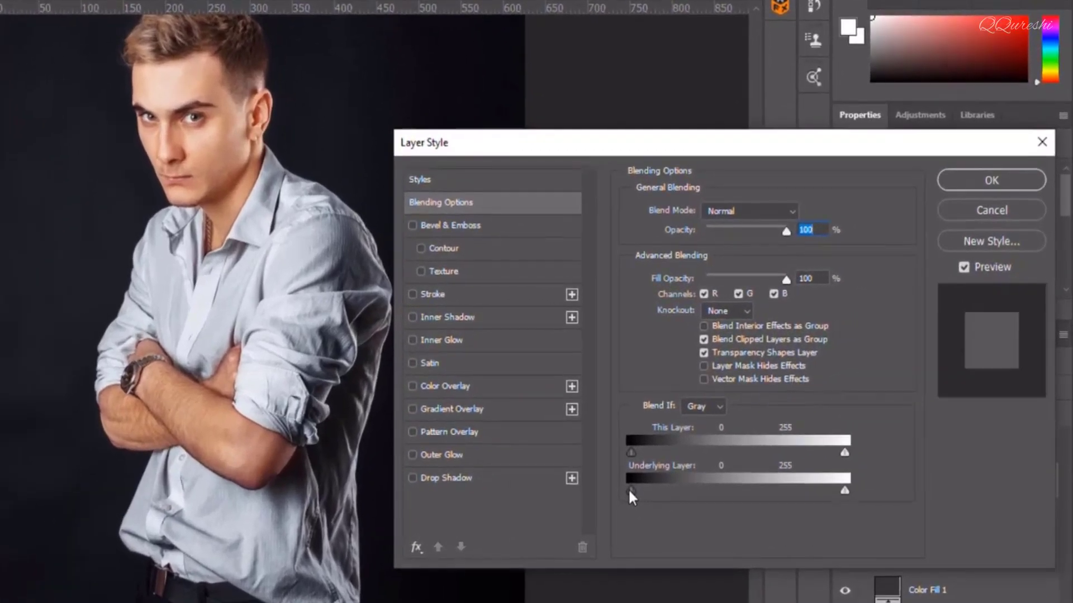
left_click_drag(722, 451, 733, 452)
left_click_drag(645, 491, 689, 485)
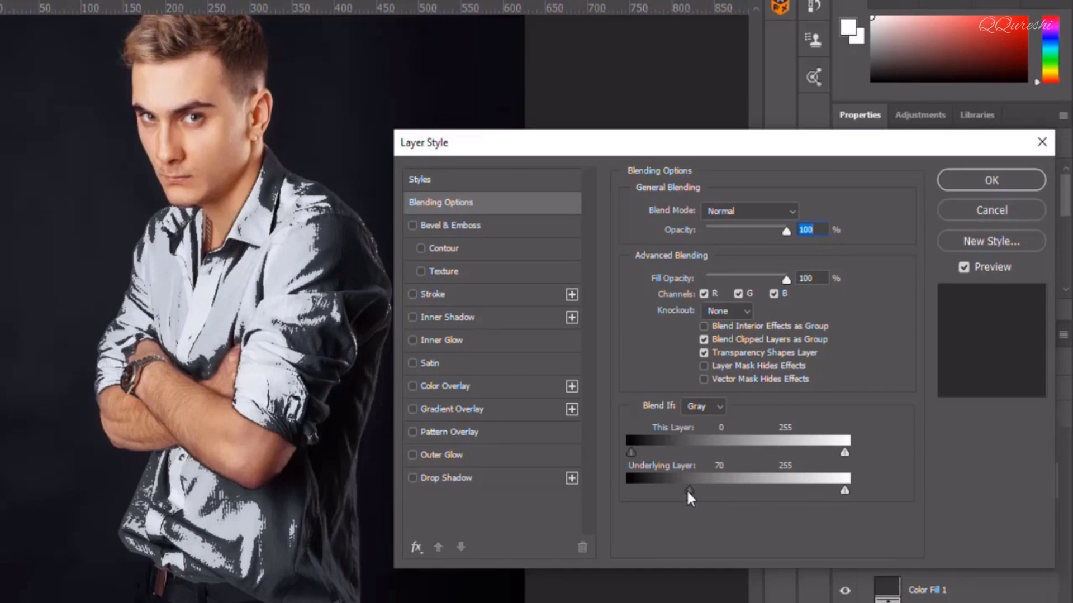
Split the underlying layer's shadow slider to 0 / 126, apply it, and lower the third Curves layer's curve slightly.
key("alt")
mouse_move(688, 490)
left_mouse_down()
mouse_move(628, 491)
mouse_move(741, 491)
left_mouse_up()
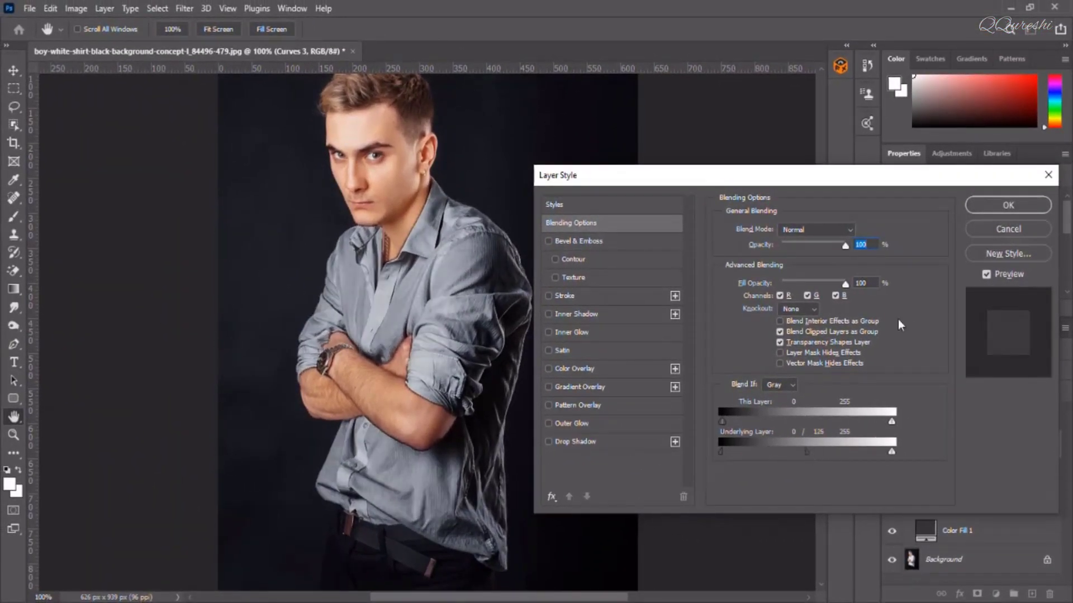
left_click(1008, 205)
key("w")
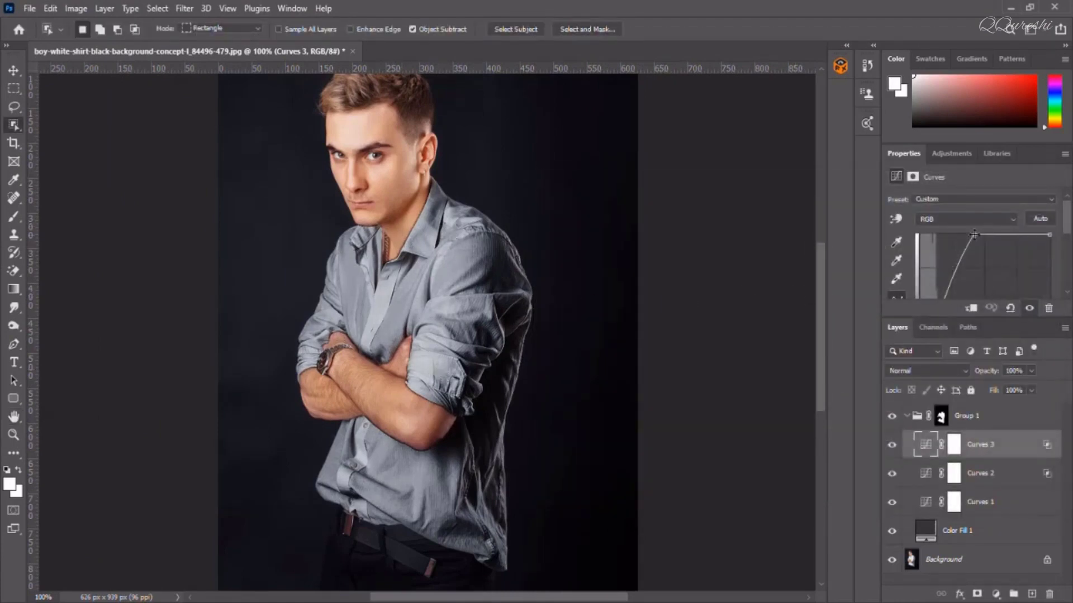
left_click_drag(974, 235, 980, 250)
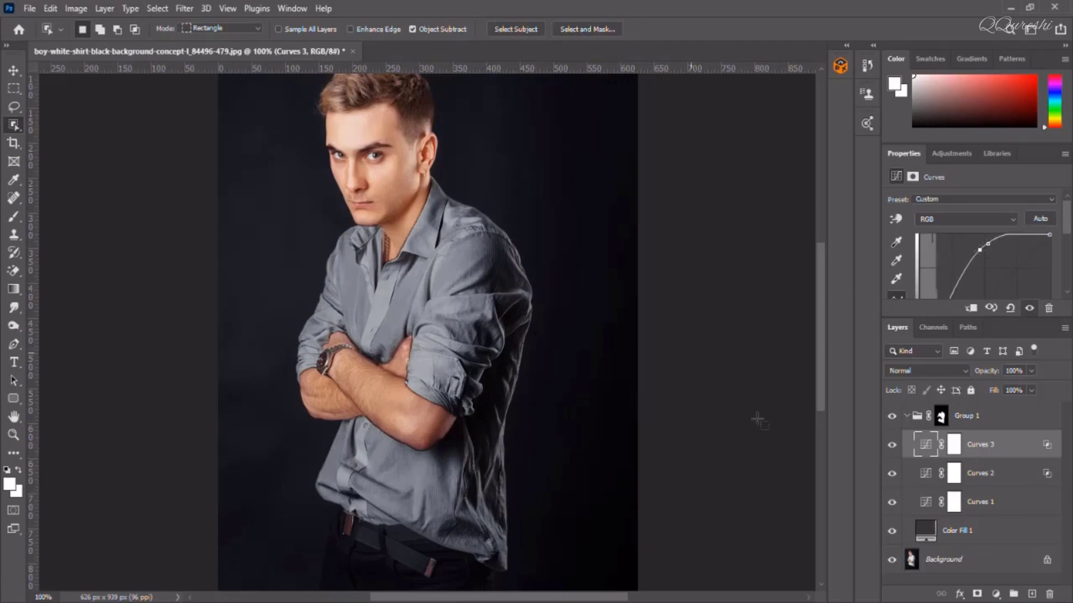
Darken the color fill layer's color to 2f2f2f.
left_click(925, 534)
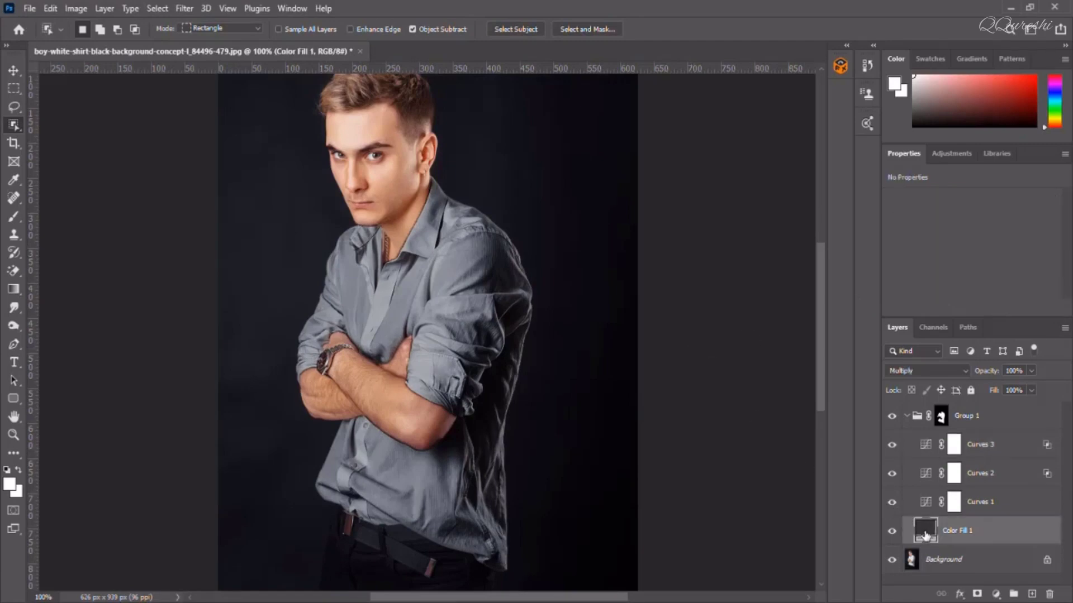
double_click(924, 535)
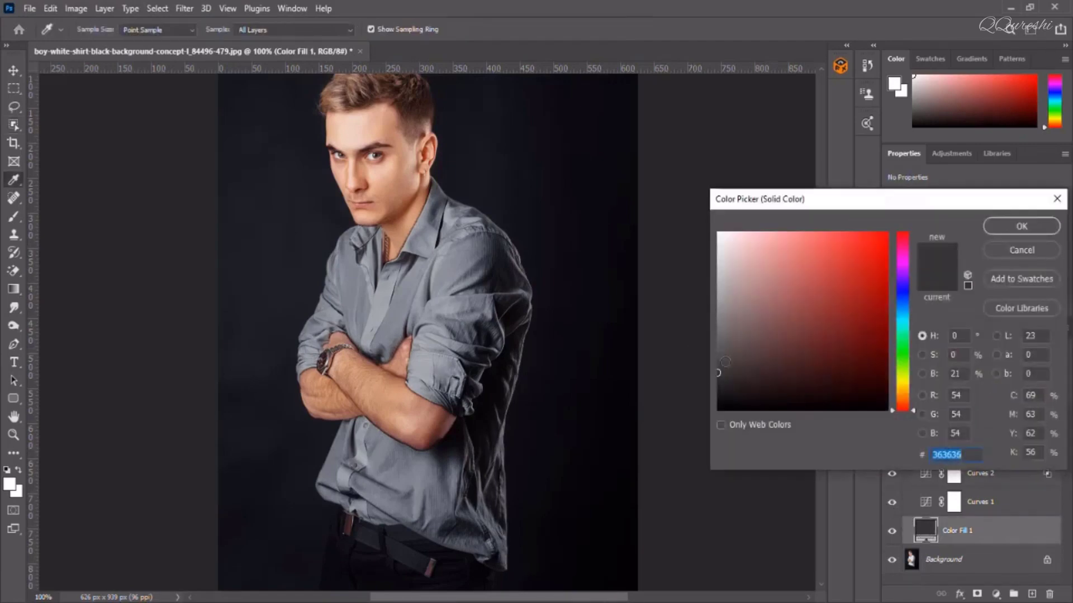
left_click_drag(720, 372, 718, 377)
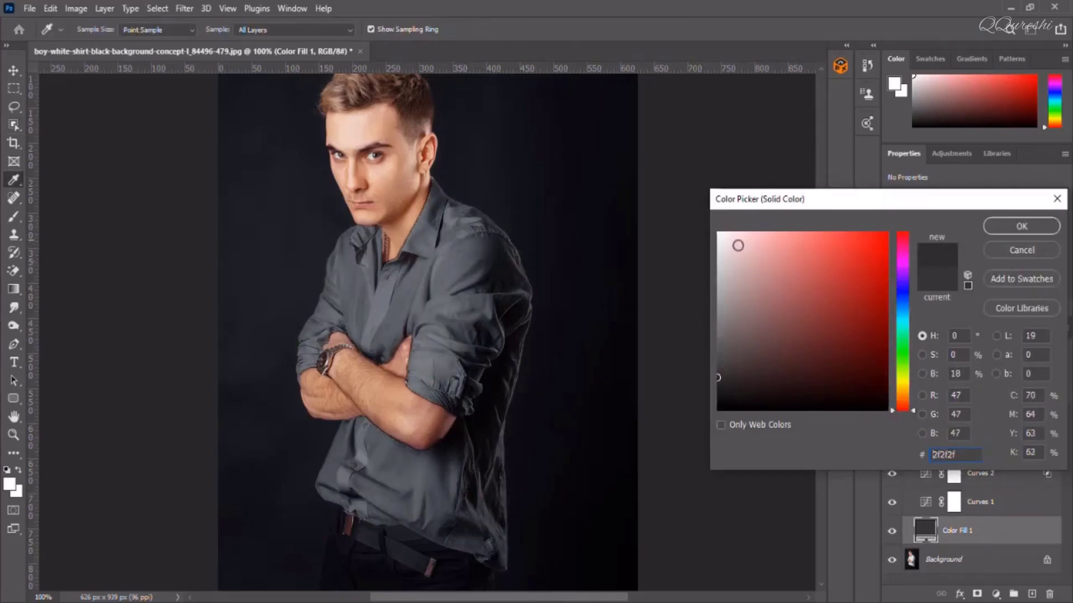
left_click(1020, 227)
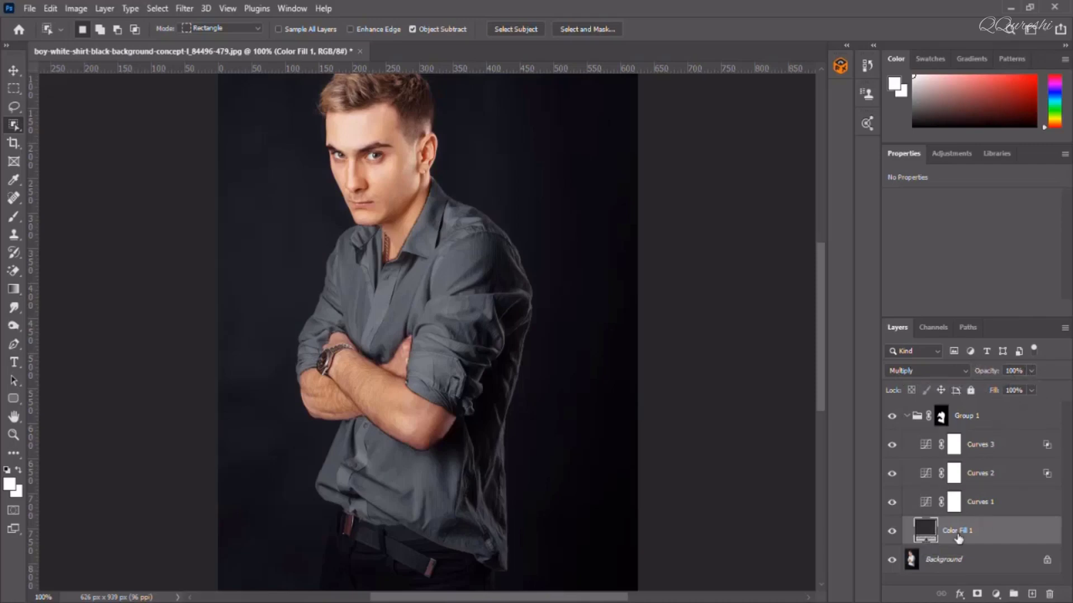
Try reds fd2f2f and 942929 and blue 293394 as the color fill's color, and cancel the change.
double_click(926, 532)
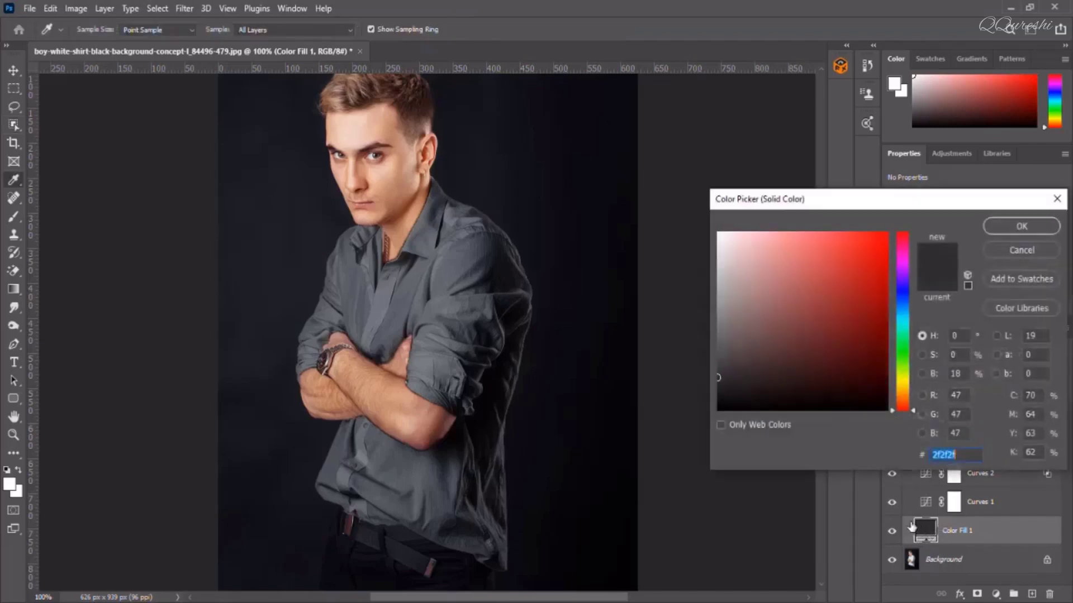
left_click_drag(801, 246, 856, 234)
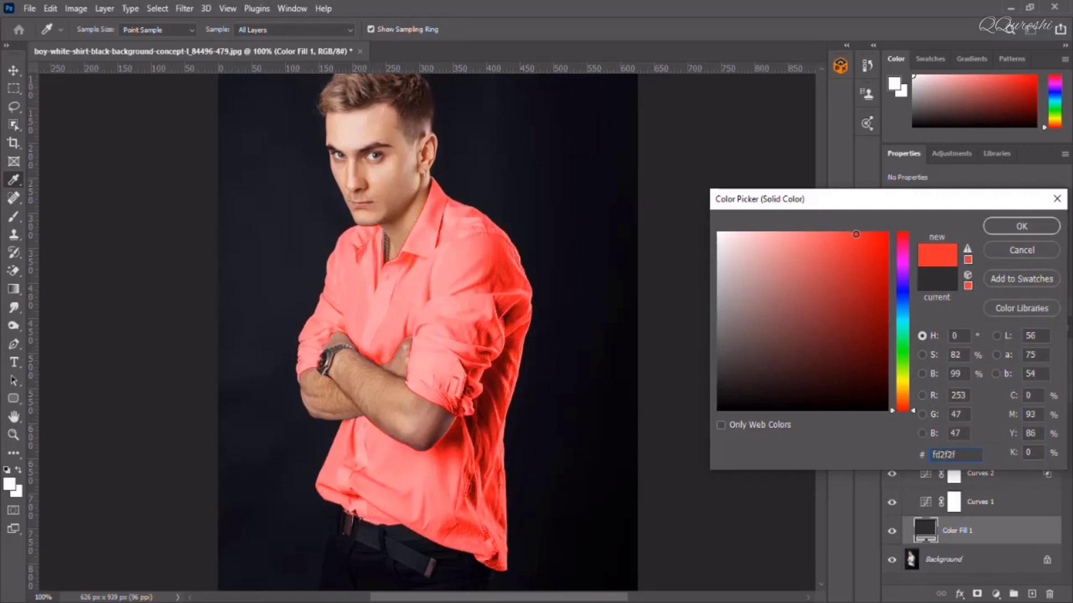
left_click_drag(820, 309, 841, 307)
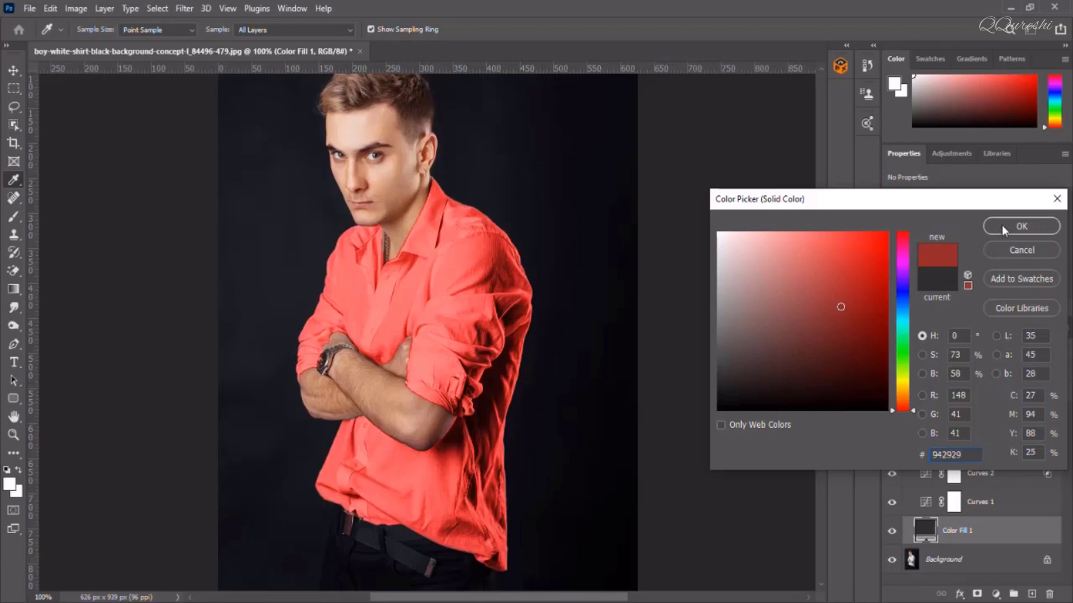
left_click(904, 295)
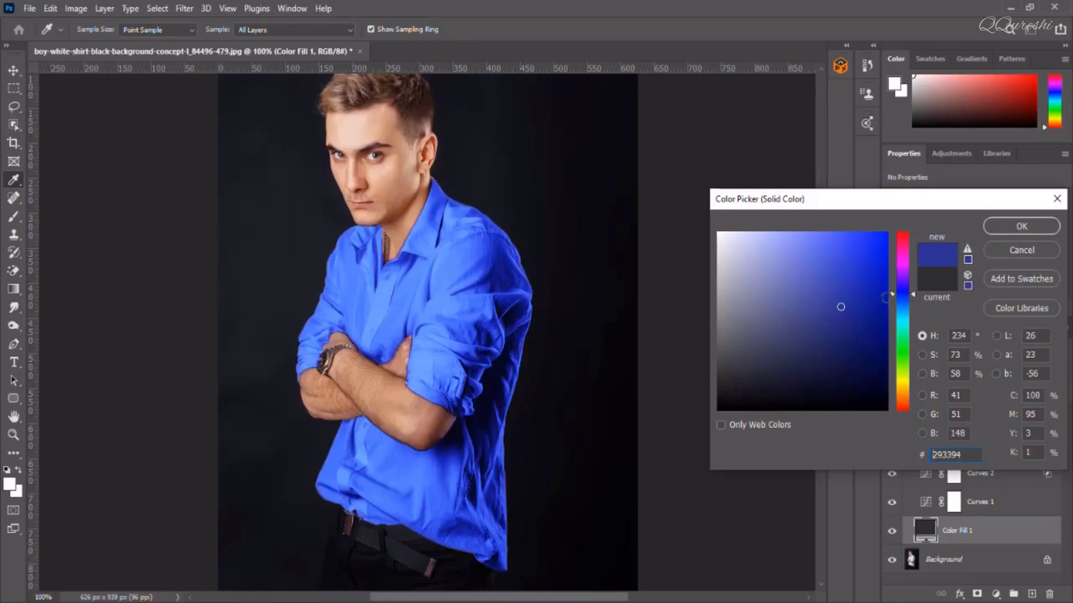
left_click(1004, 250)
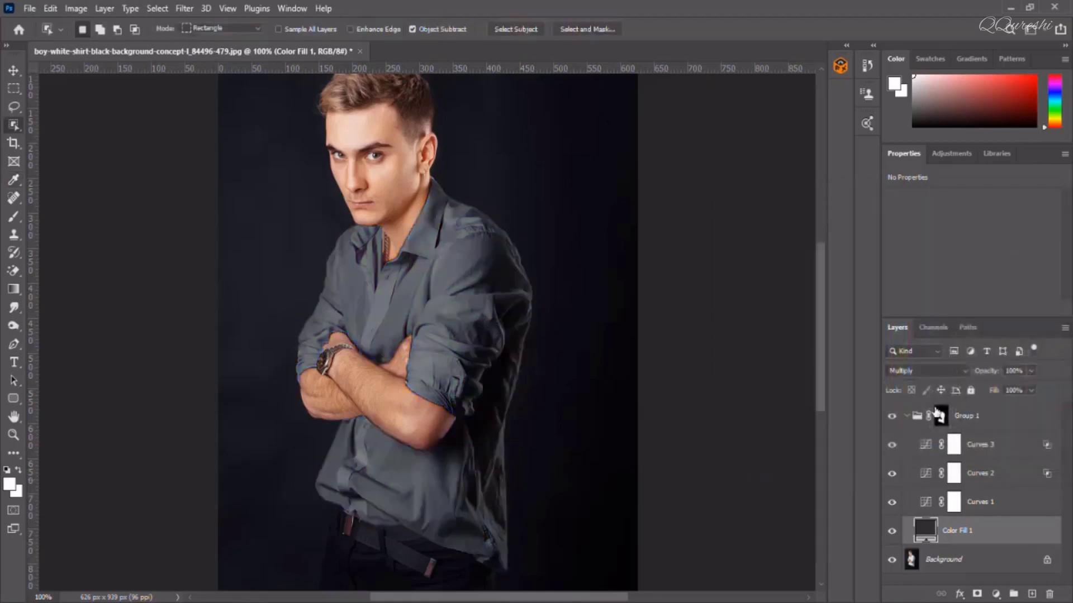
left_click(907, 416)
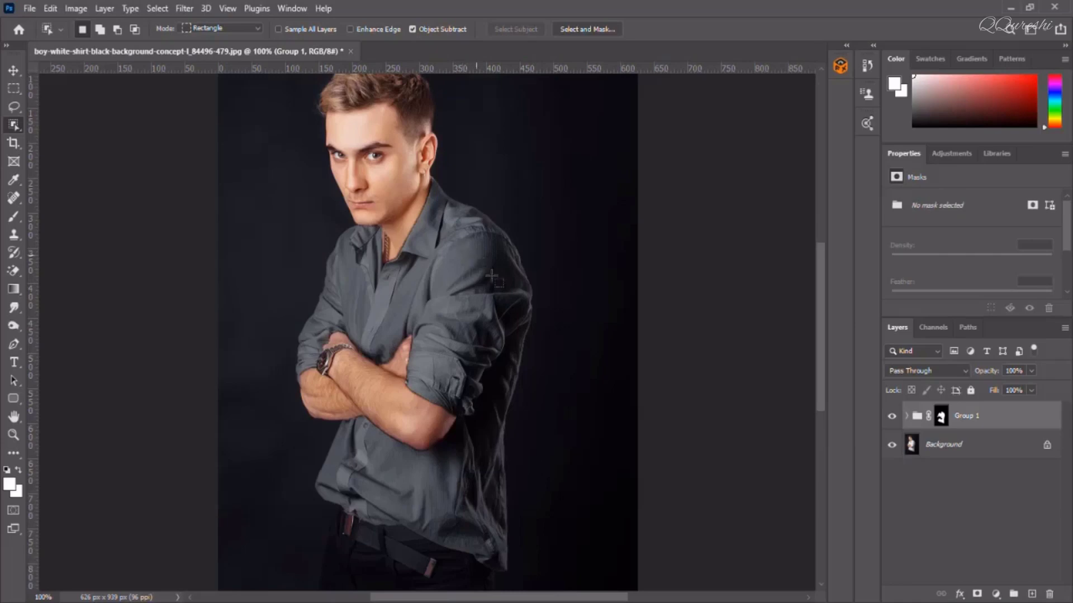
right_click(994, 417)
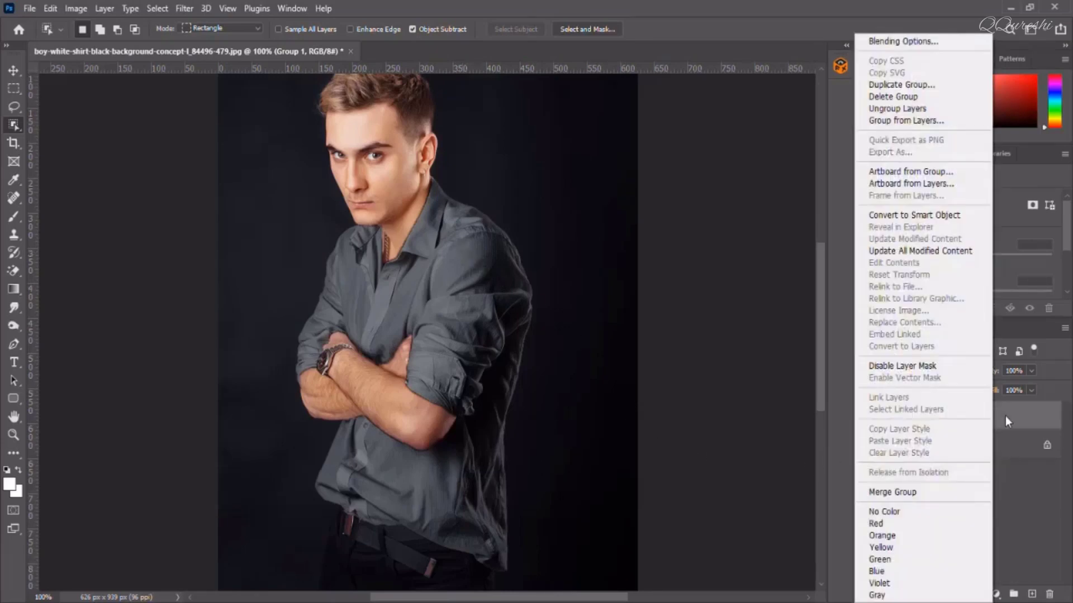
left_click(1005, 472)
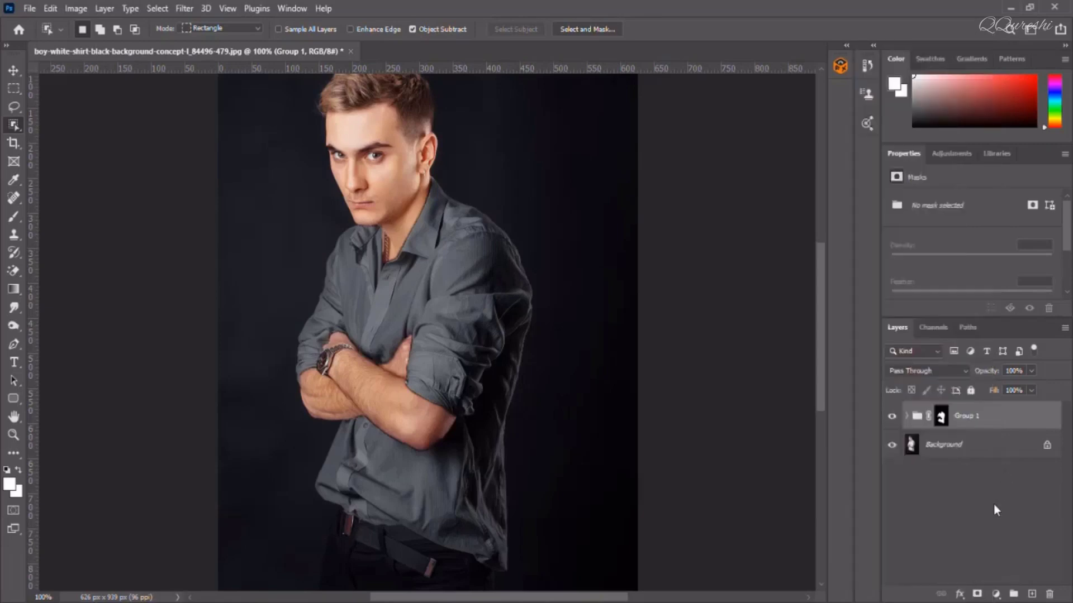
Add a pattern fill layer above the third Curves layer in the group, using the blue tiled-looking pattern from the Water set.
left_click(996, 595)
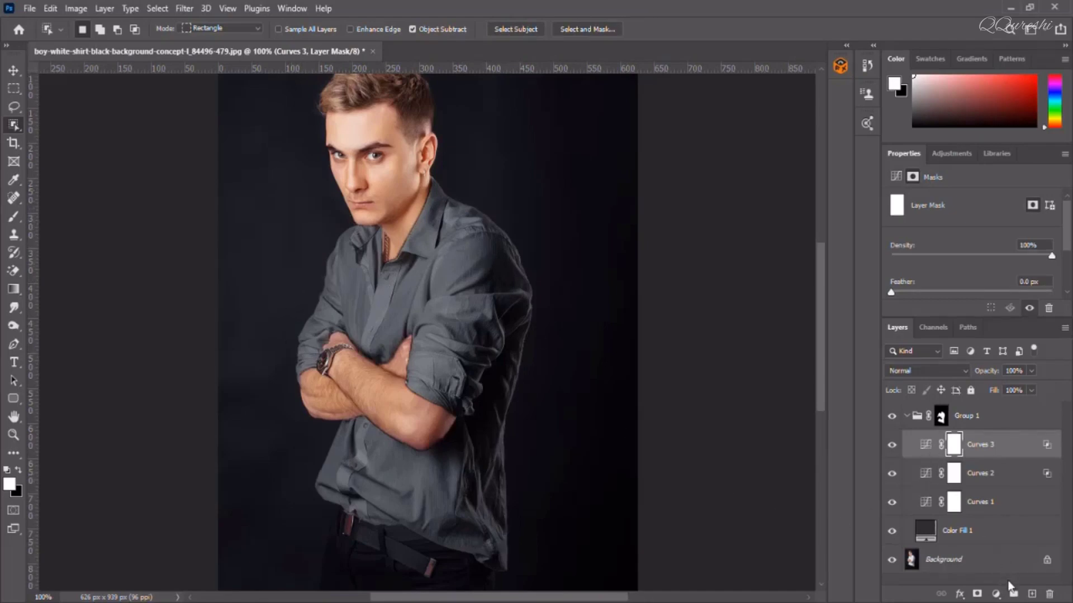
left_click(996, 595)
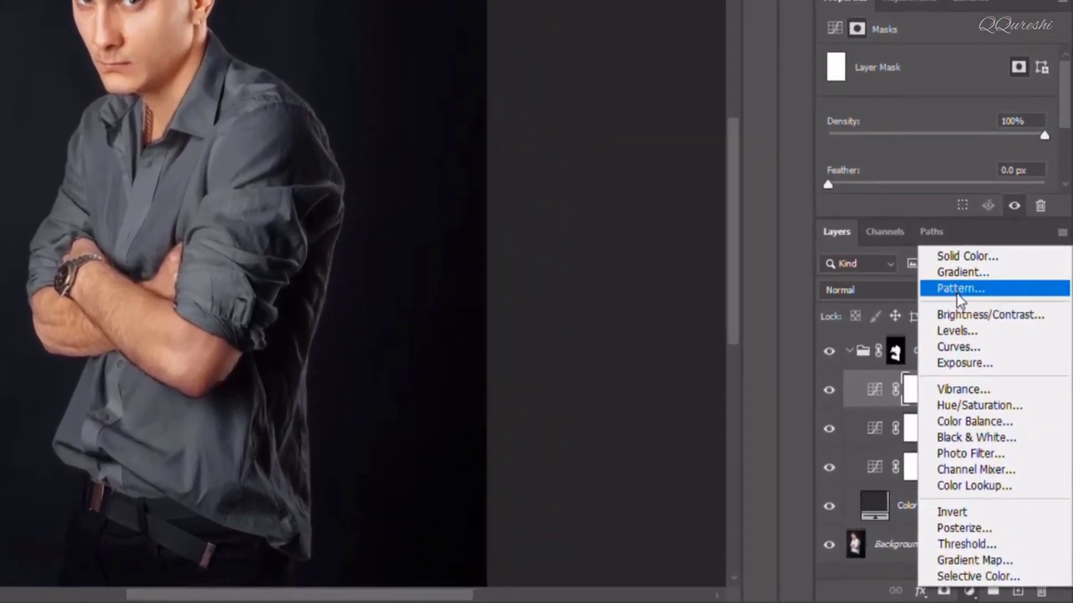
left_click(984, 290)
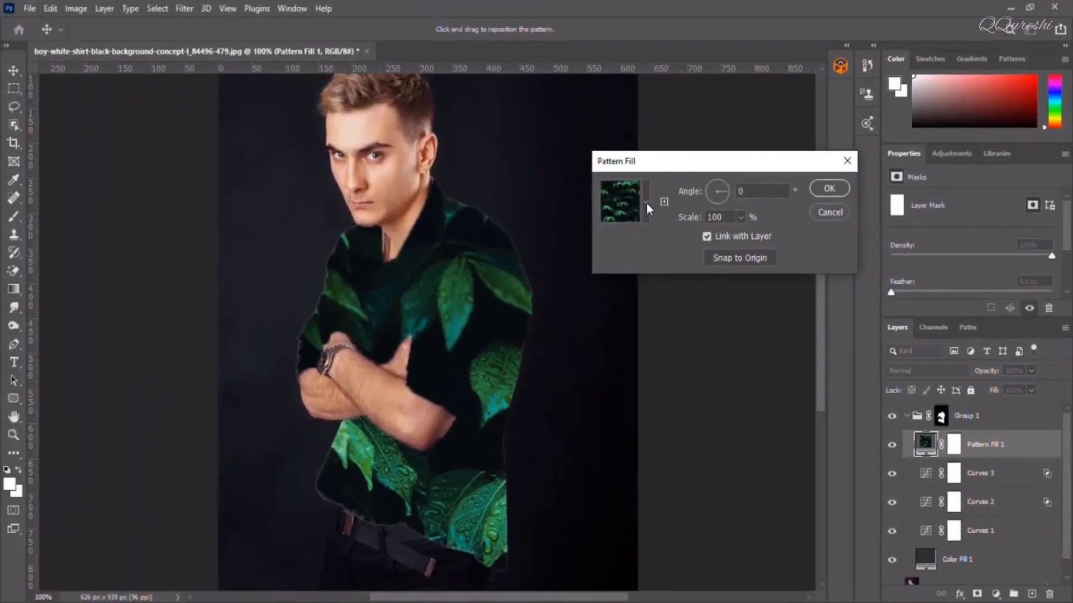
left_click(646, 204)
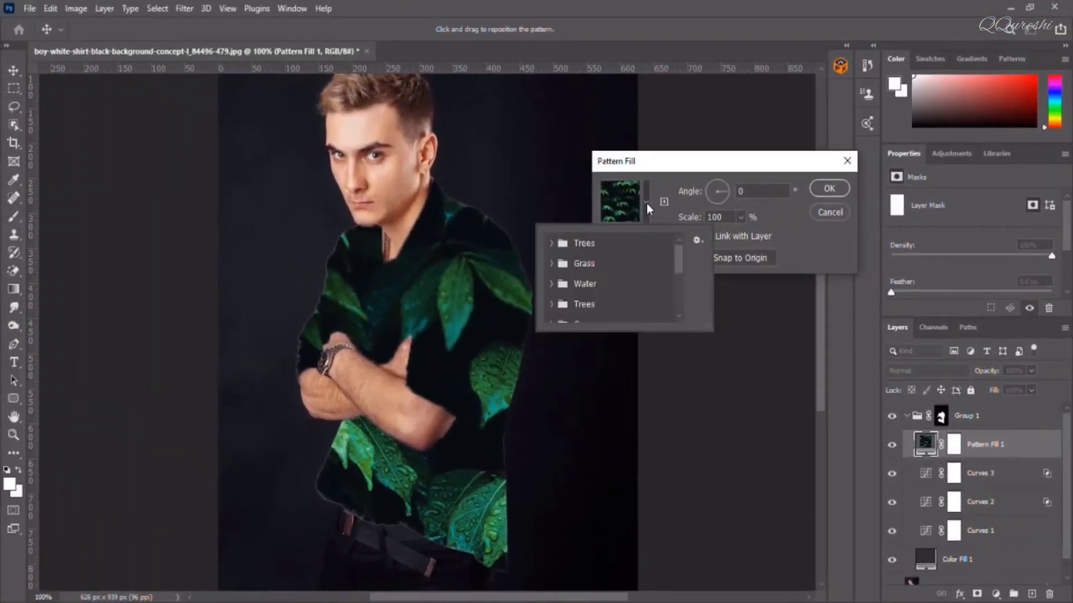
left_click(552, 284)
scroll(561, 294, "down", 3)
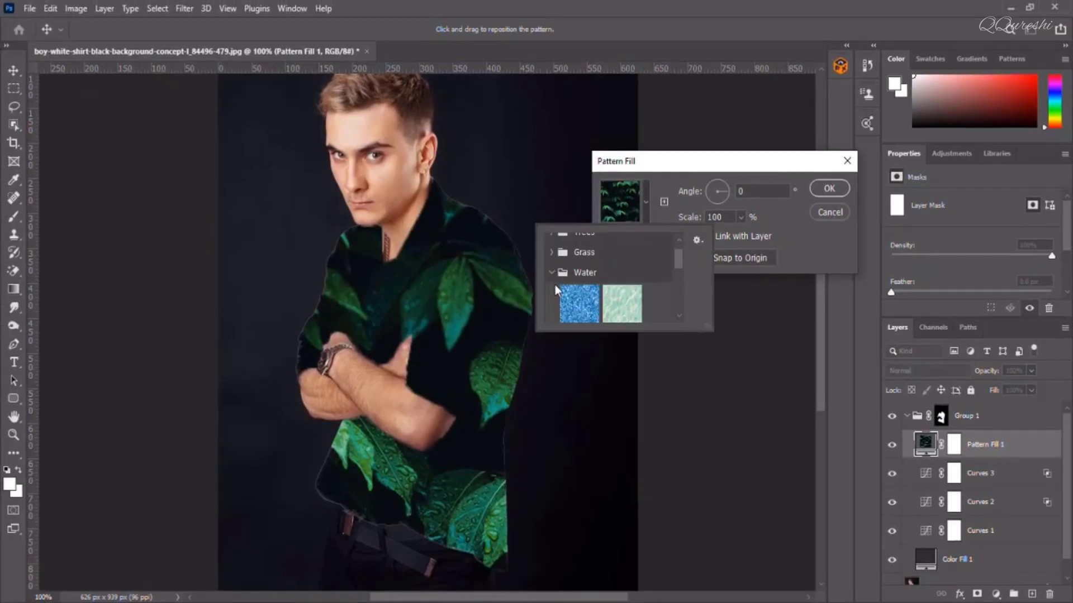
left_click(568, 302)
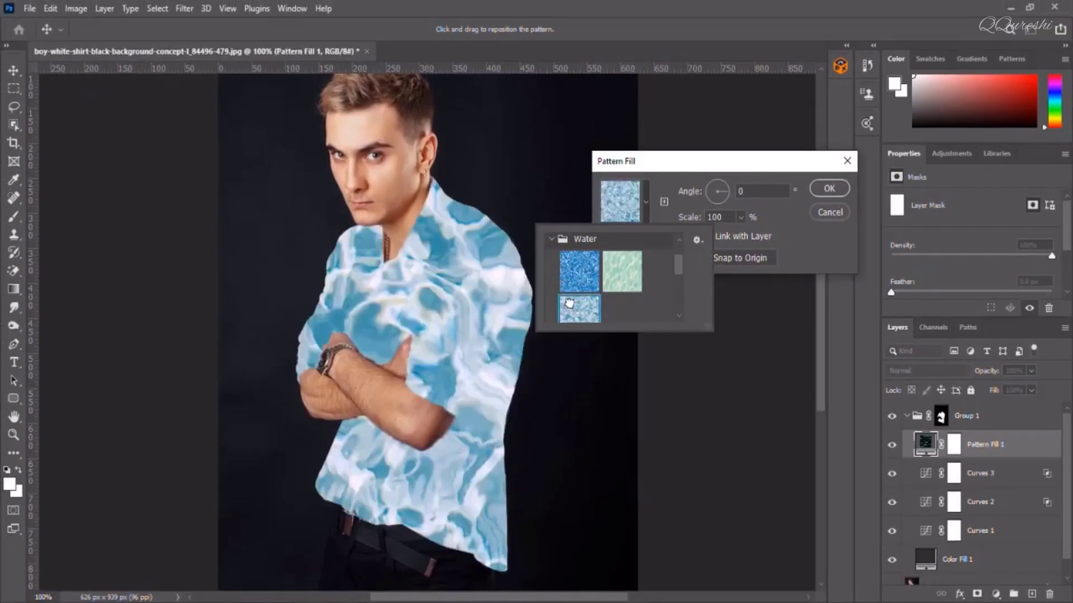
left_click(574, 272)
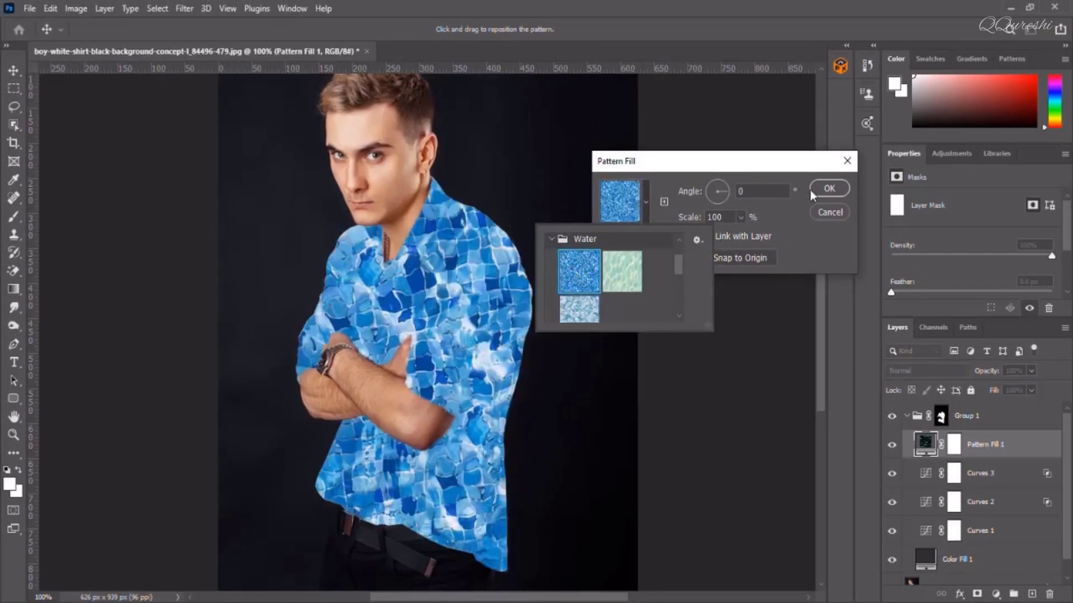
left_click(828, 188)
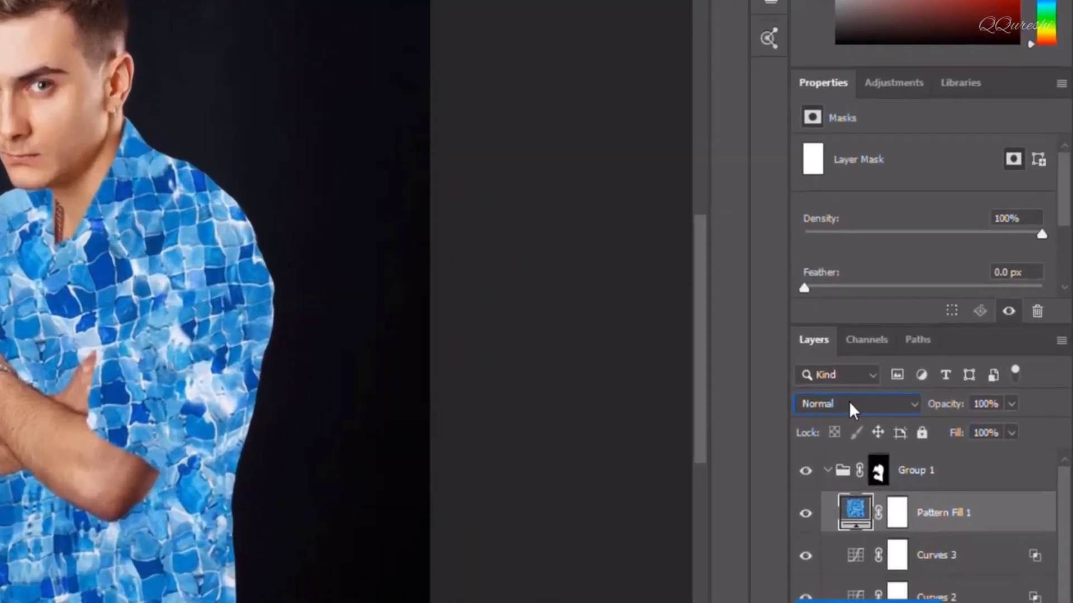
Set the pattern fill layer's blend mode to Overlay.
left_click(915, 375)
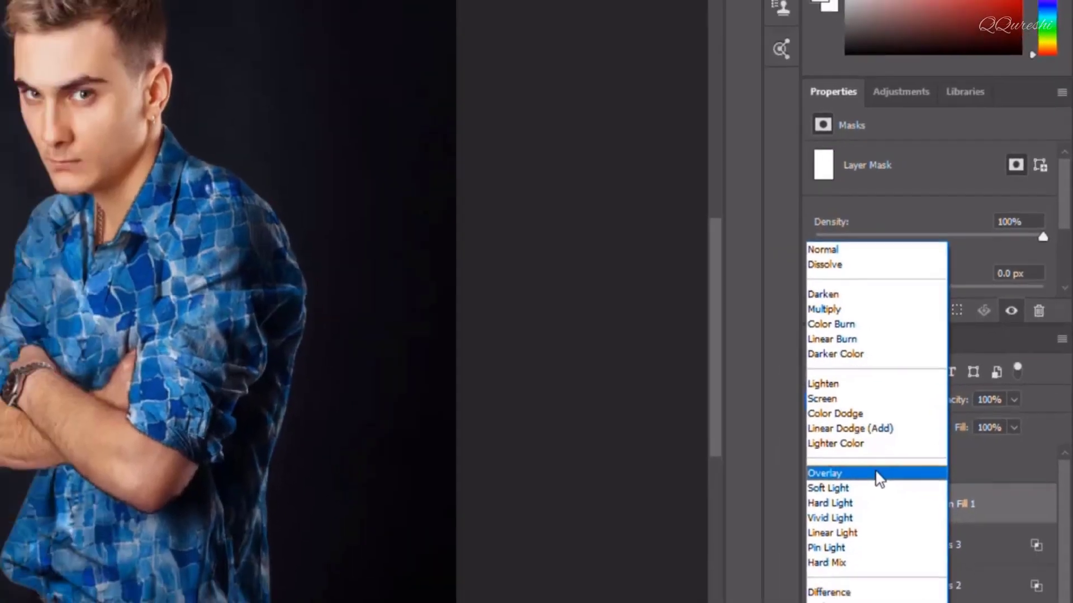
left_click(847, 495)
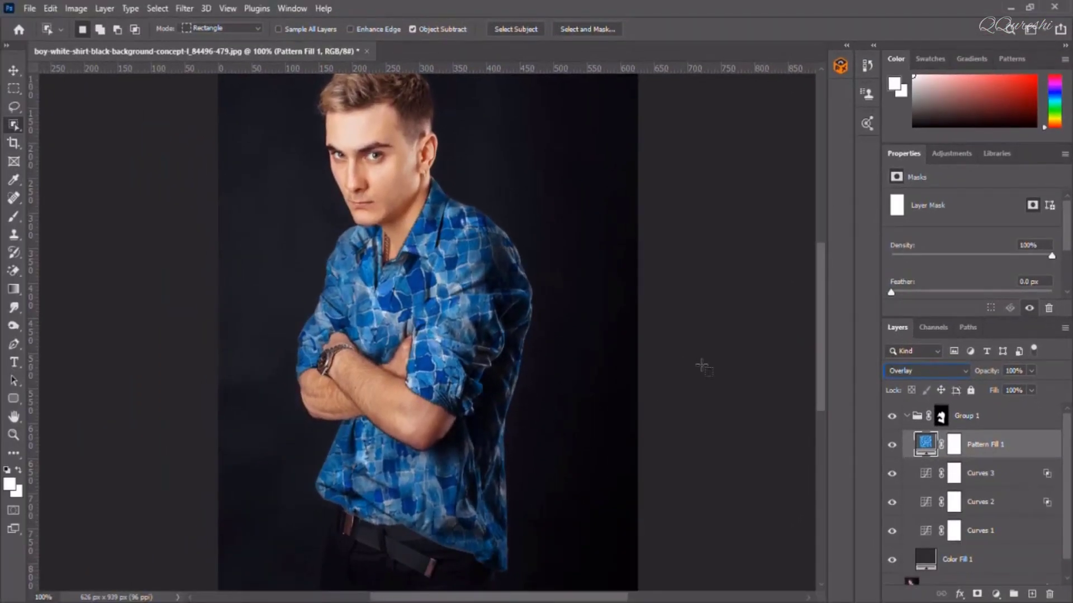
Change the pattern fill to the brown pattern from the Grass set at 20% scale and apply it.
scroll(702, 366, "down", 2)
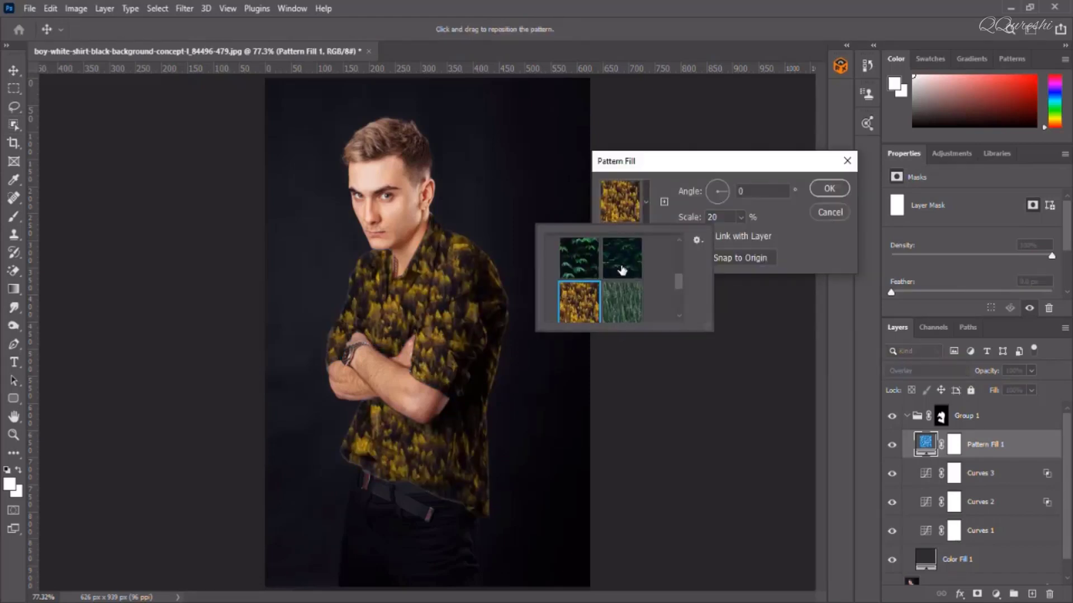
scroll(618, 268, "down", 3)
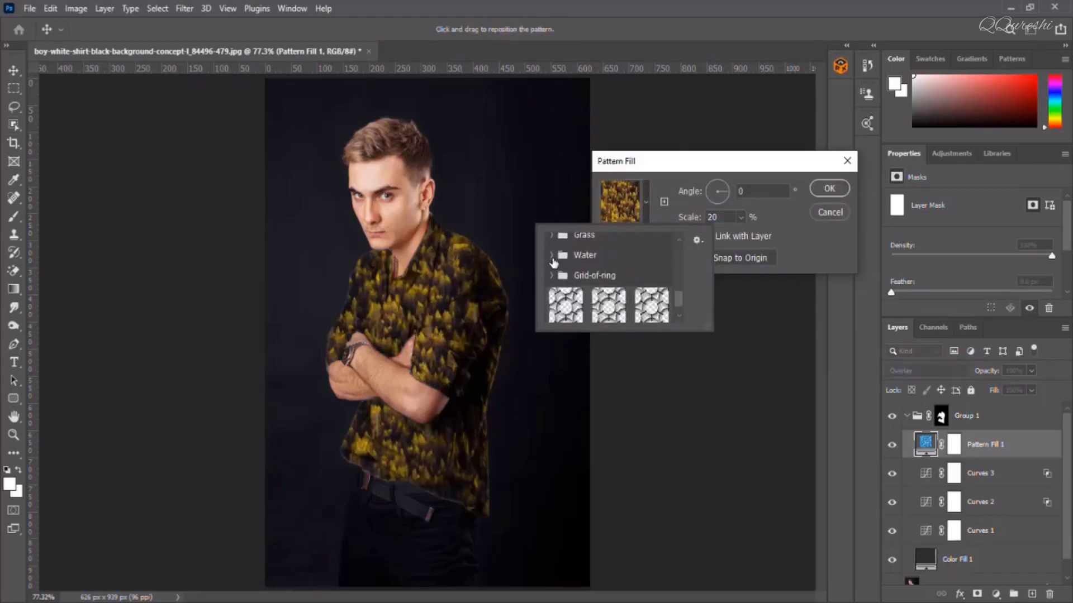
left_click(552, 257)
scroll(551, 268, "up", 1)
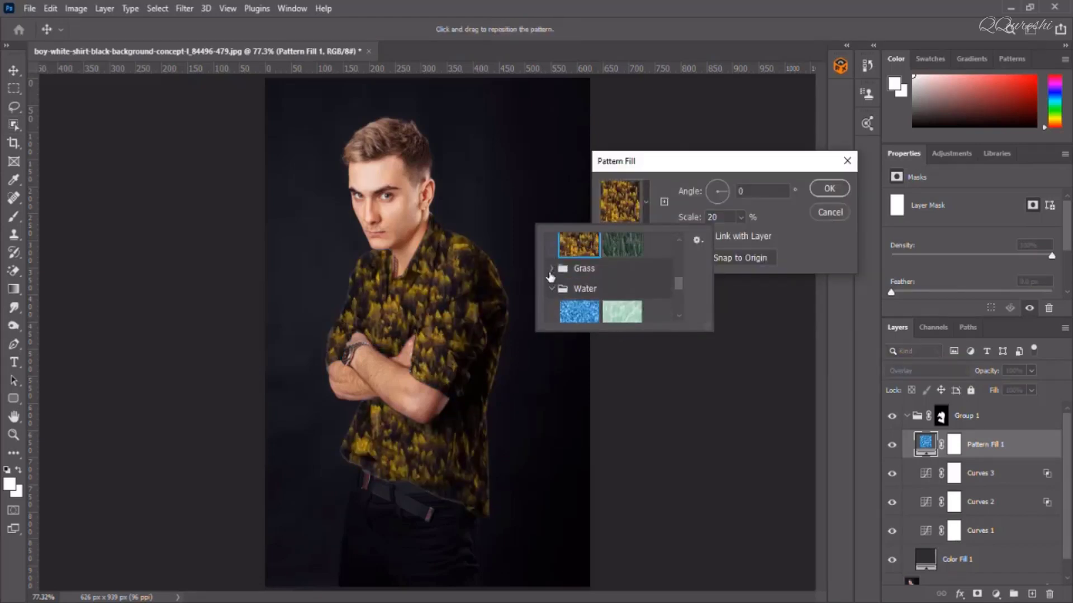
left_click(550, 270)
scroll(551, 274, "down", 1)
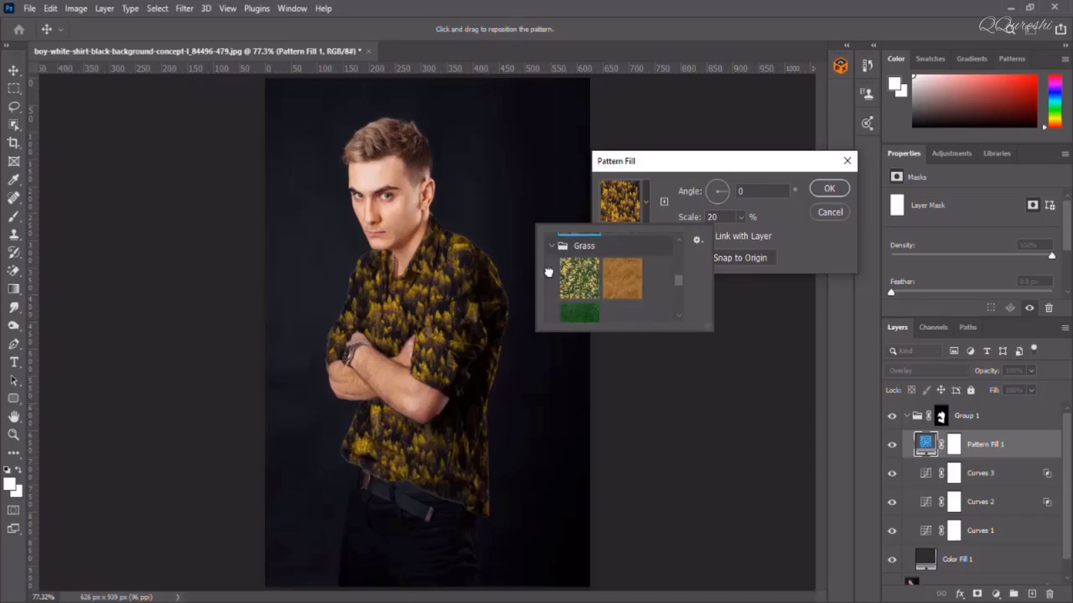
left_click(616, 288)
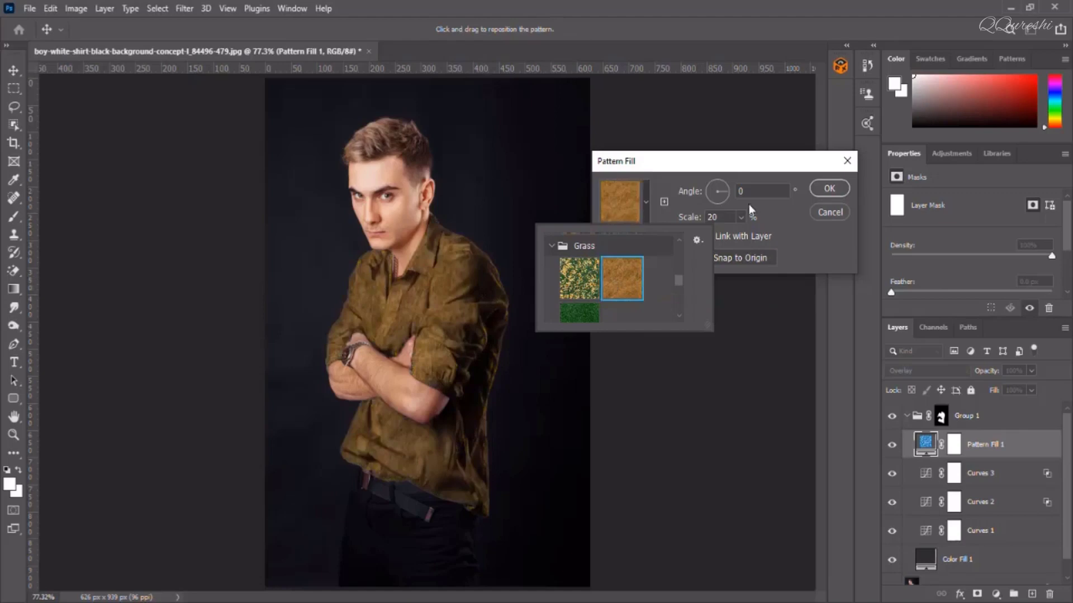
left_click(830, 190)
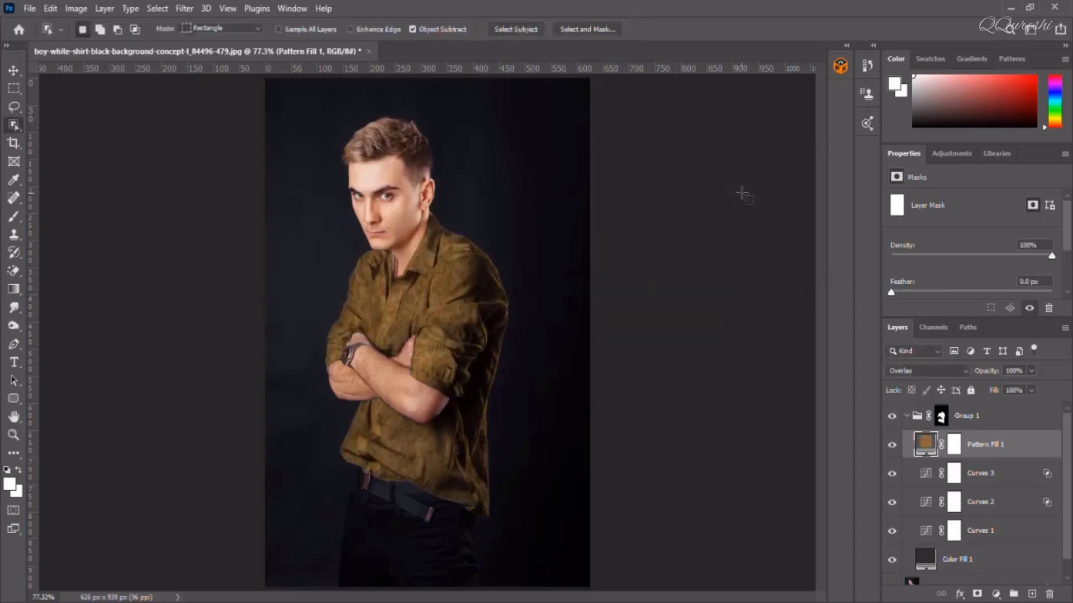
Hide and reshow the shirt's layer group to compare the patterned shirt with the original white one.
key("ctrl+1")
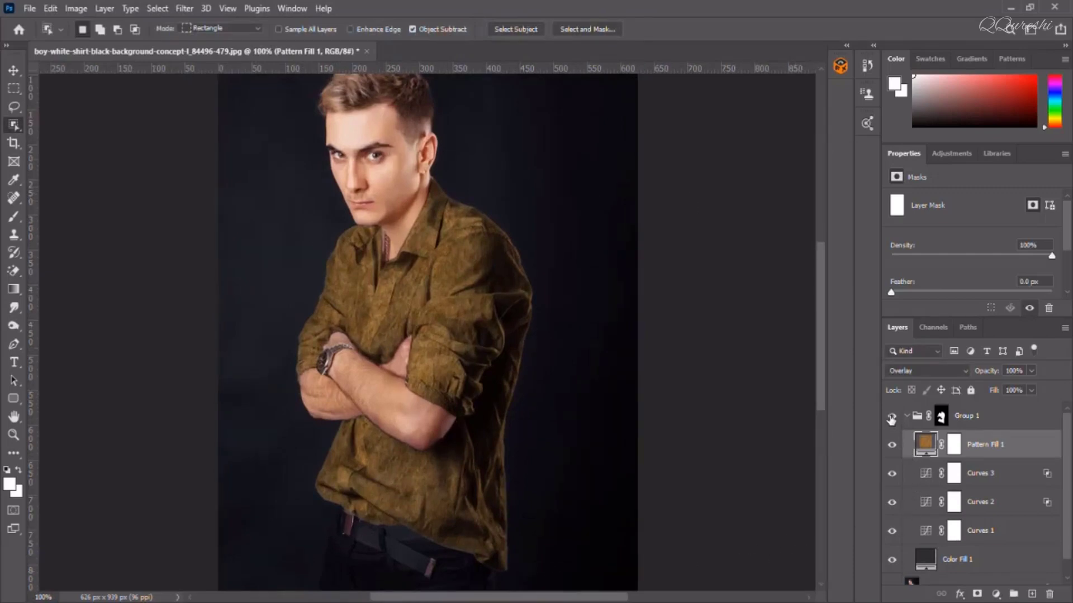
left_click(891, 417)
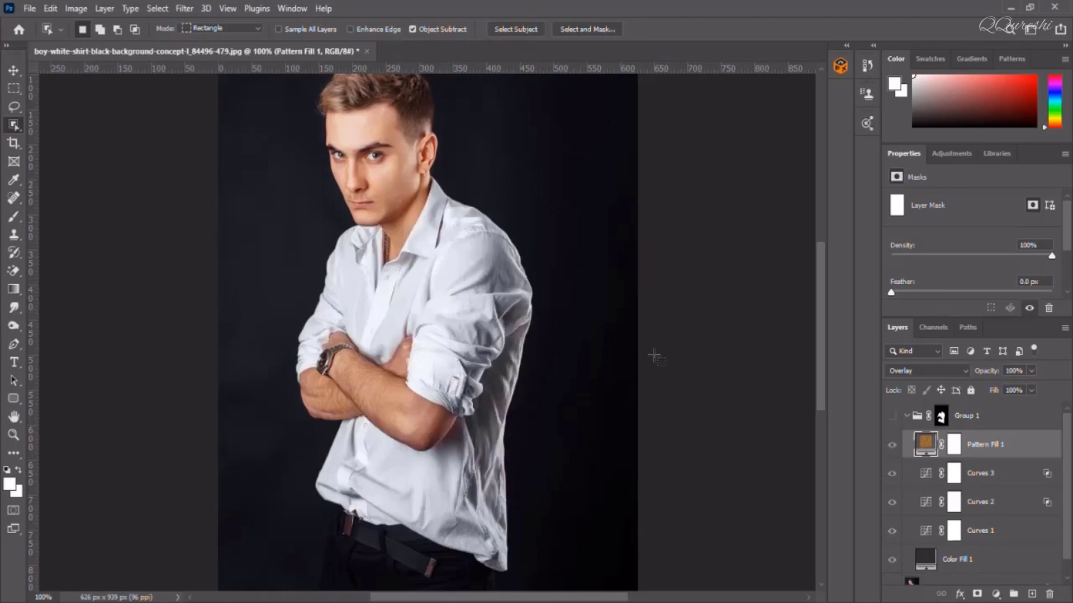
left_click(891, 417)
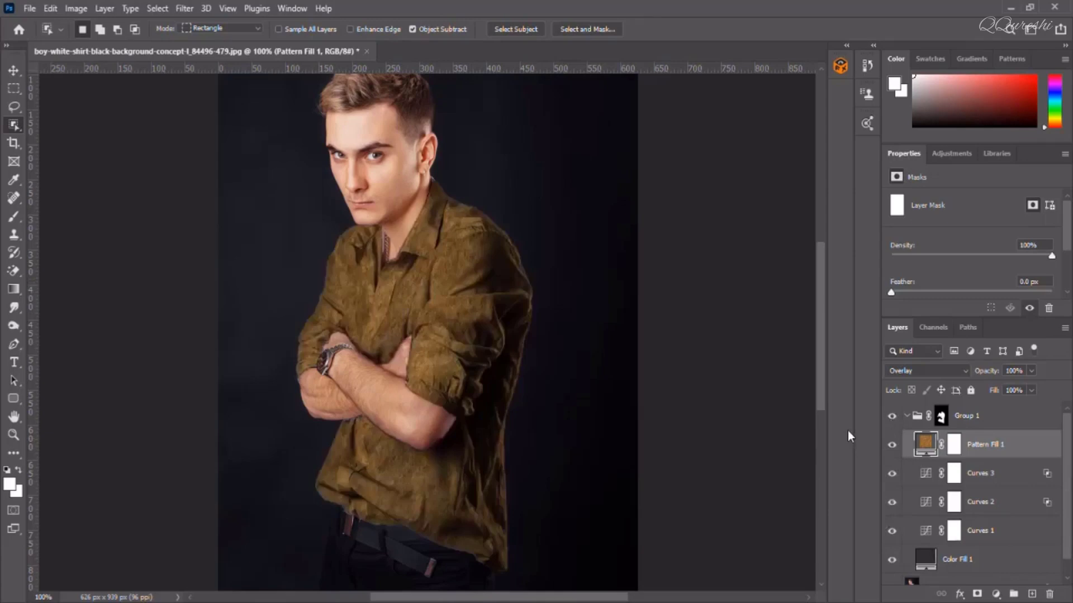
key("ctrl+0")
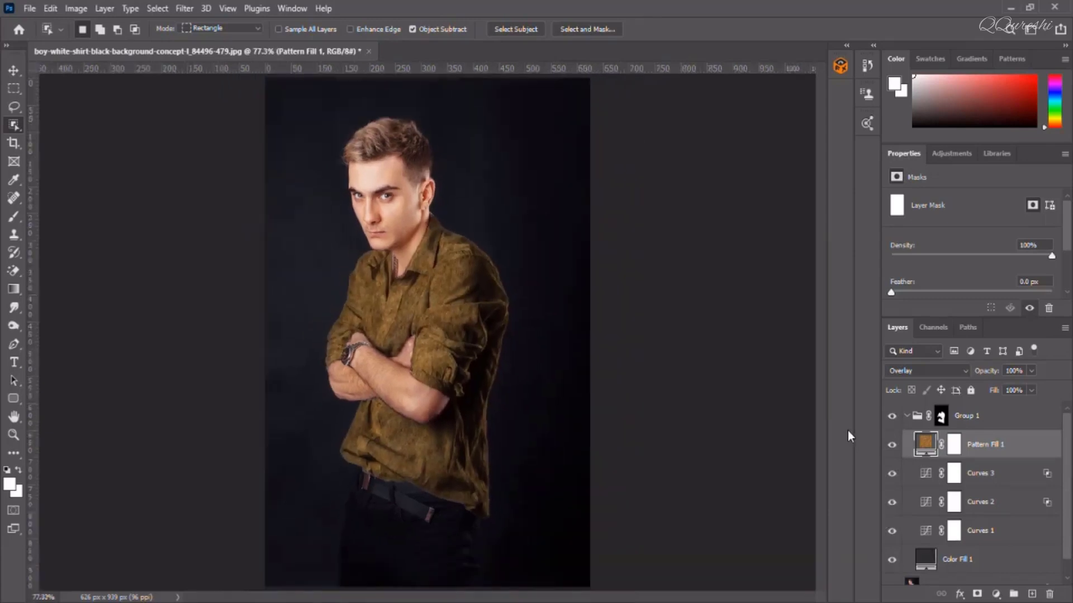